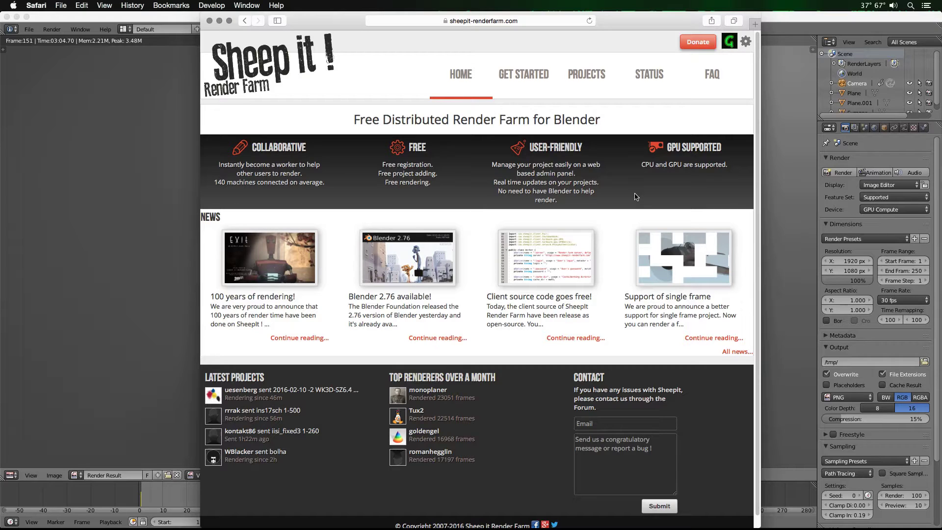
# Step: Open the render farm's Status page and examine the graph of remaining public frames
pyautogui.click(648, 70)
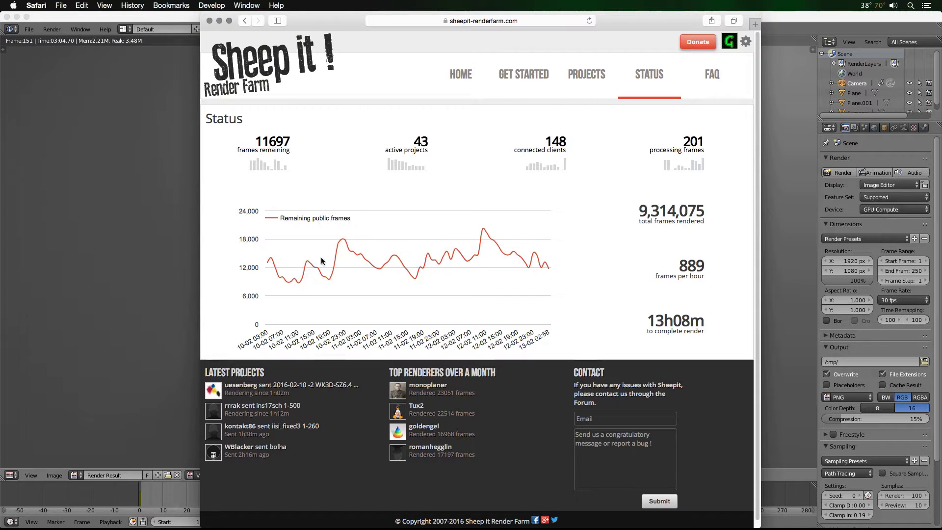
pyautogui.moveTo(269, 259)
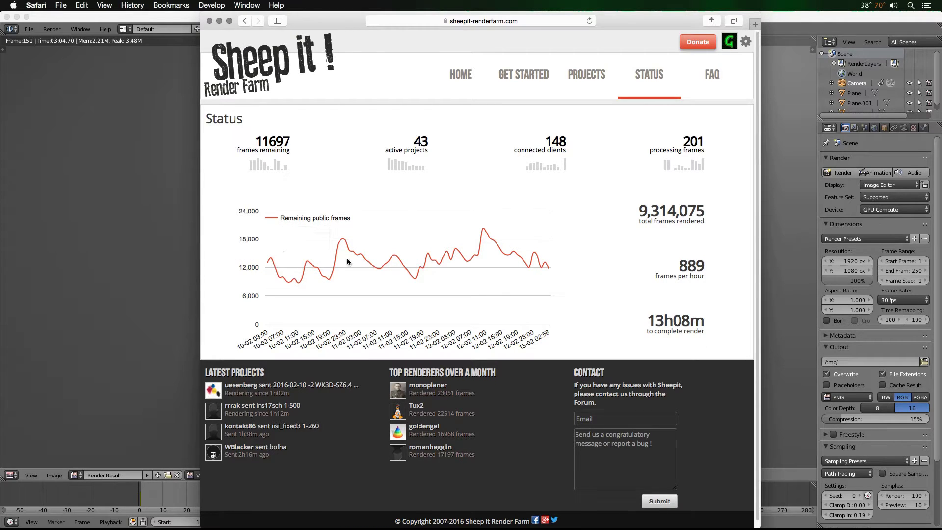
pyautogui.moveTo(341, 240)
# Step: Switch to Blender and compare the render slots of the rendered monkey image
pyautogui.press('super+Tab')
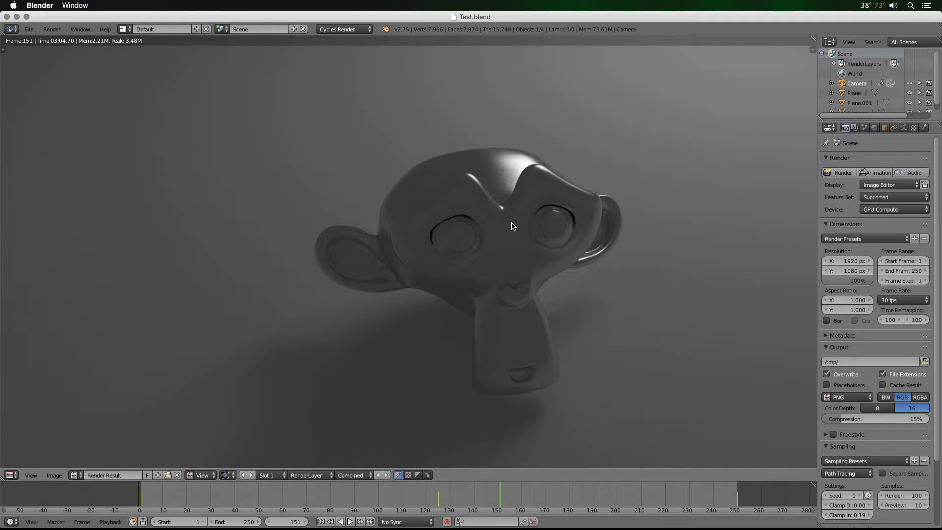
pyautogui.press('j')
pyautogui.press('j')
pyautogui.press('j')
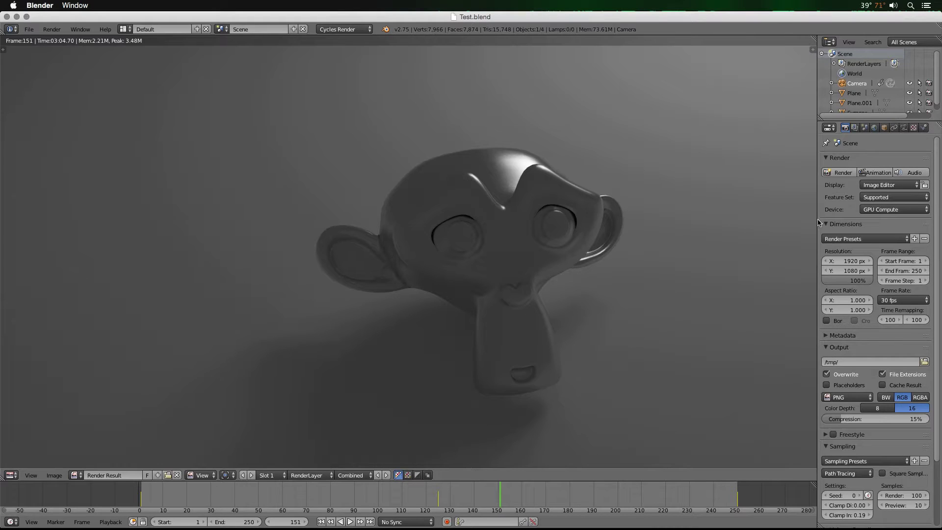
# Step: Examine the tile size in the scene's render Performance settings, collapsing that section again when done
pyautogui.scroll(-4, 867, 379)
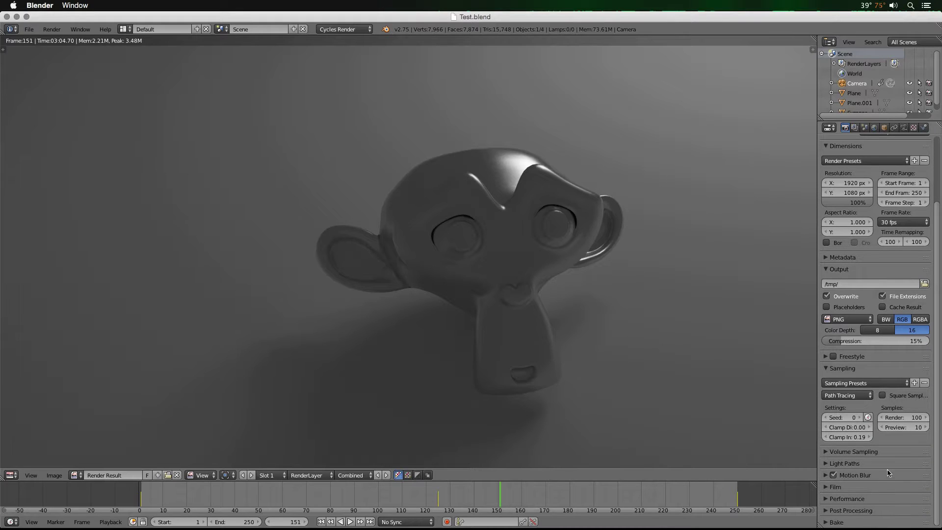
pyautogui.click(846, 498)
pyautogui.scroll(-5, 853, 488)
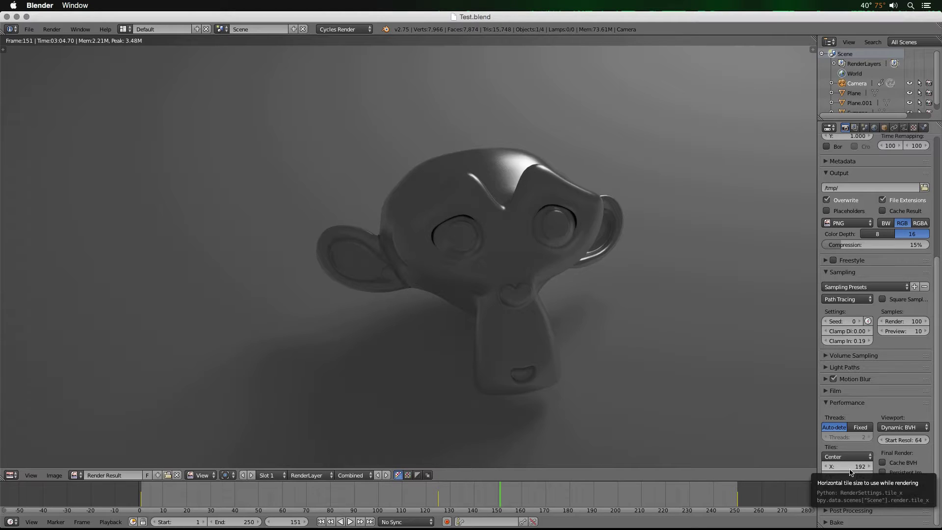
pyautogui.click(855, 402)
pyautogui.scroll(8, 868, 373)
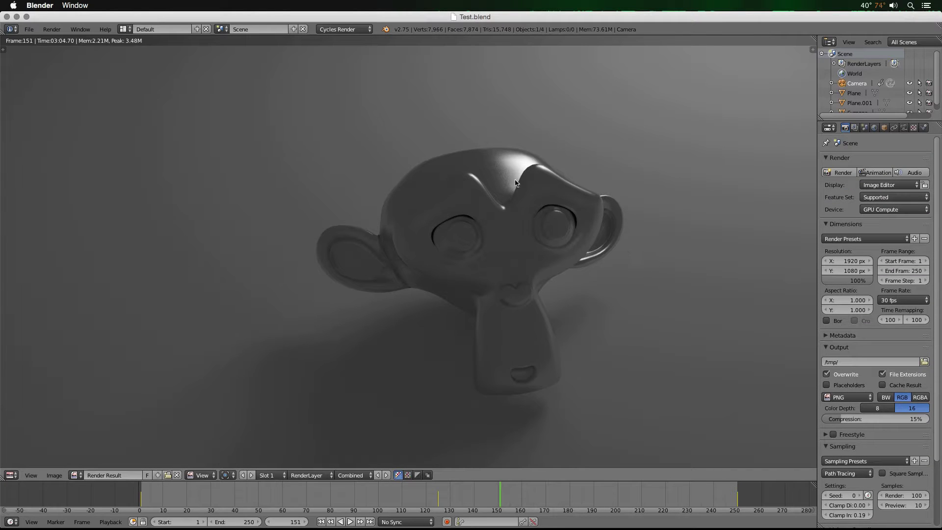
# Step: Leave the render result, play the camera animation from the first frame, and return to frame 1 to inspect the scene
pyautogui.press('Escape')
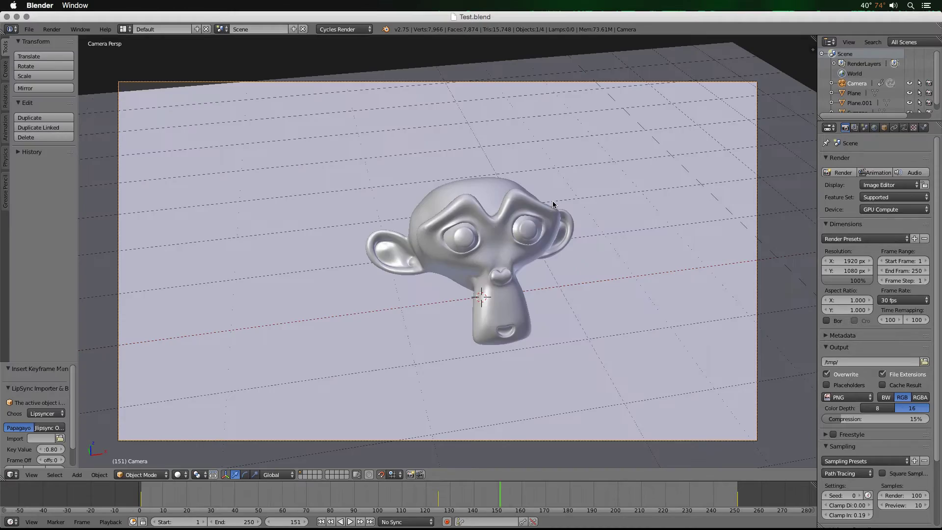
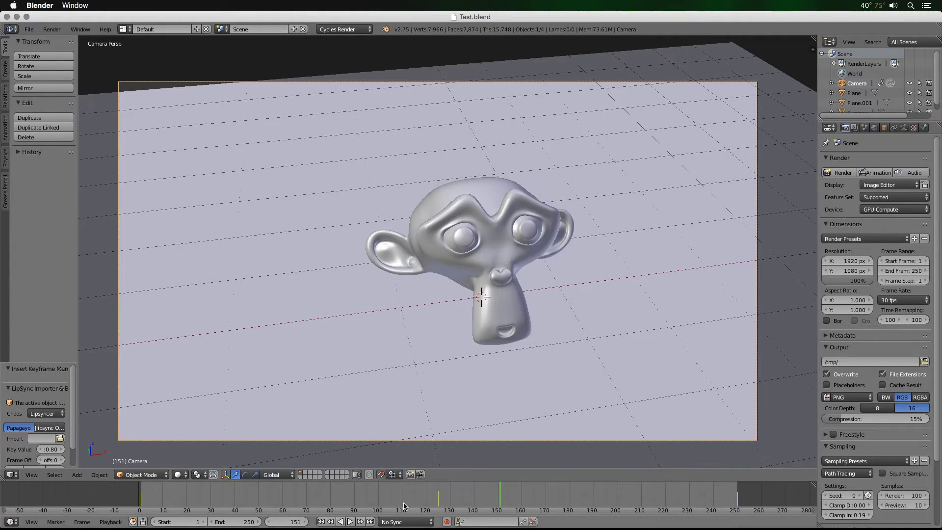
pyautogui.click(322, 521)
pyautogui.click(350, 522)
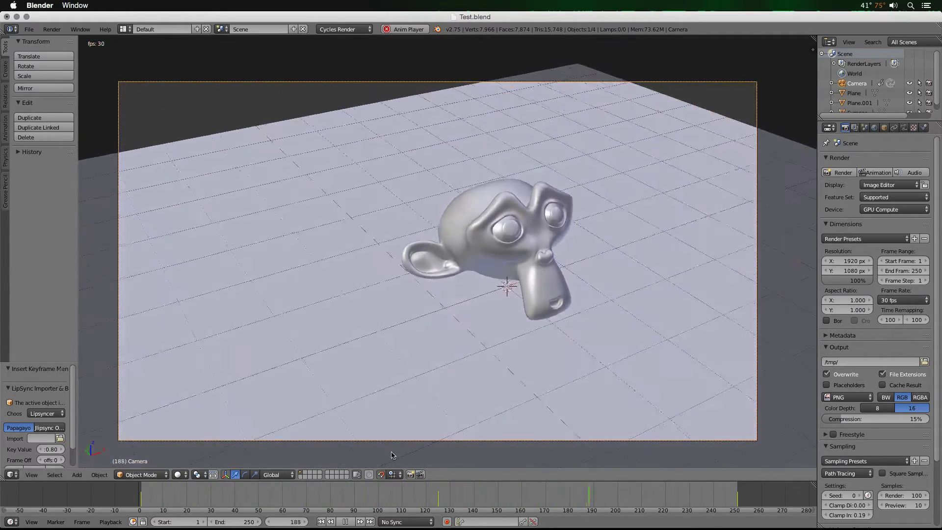
pyautogui.click(346, 521)
pyautogui.click(320, 522)
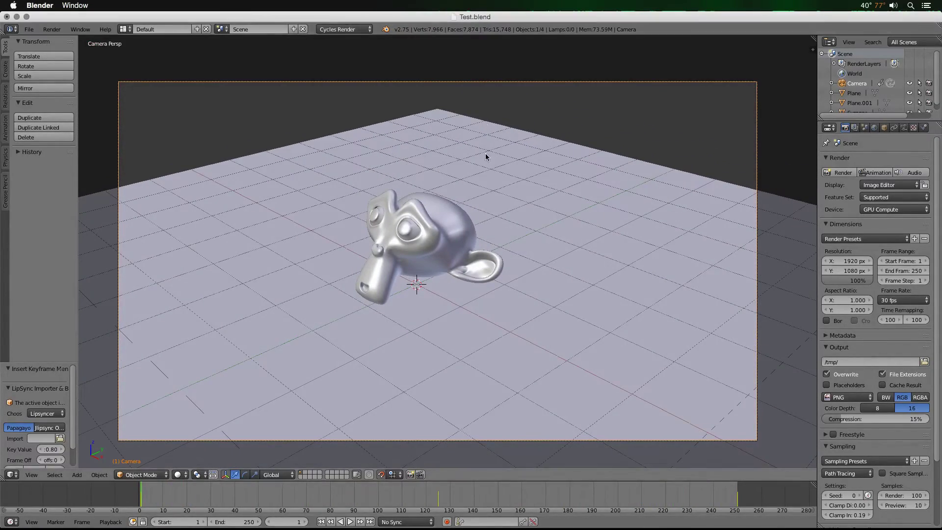
pyautogui.moveTo(295, 211); pyautogui.dragTo(328, 259, button='middle')
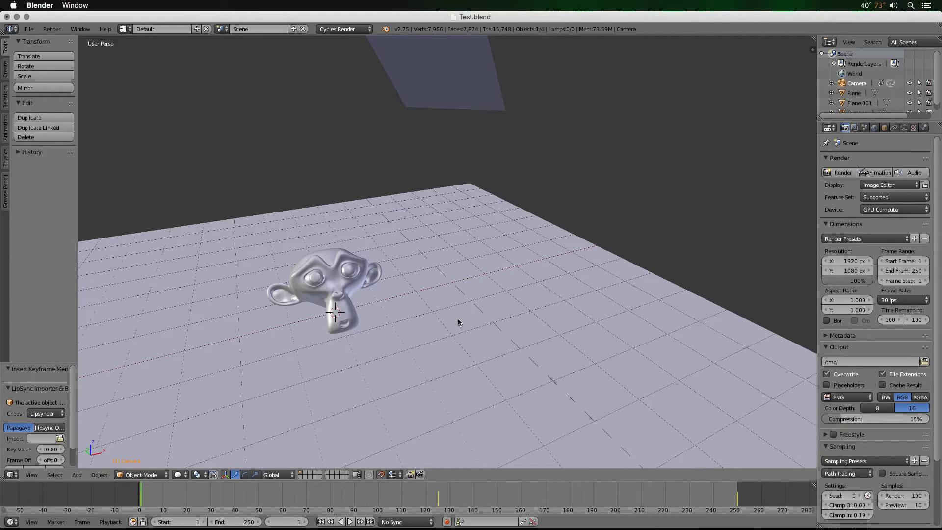
# Step: Switch to the Sheep it! Render Farm site in Safari and log out of the current account
pyautogui.press('super+Tab')
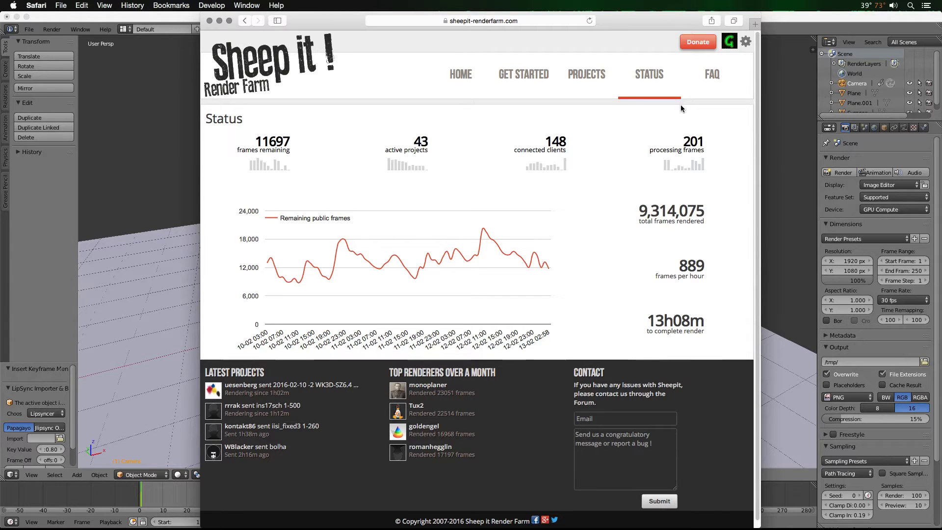
pyautogui.click(746, 42)
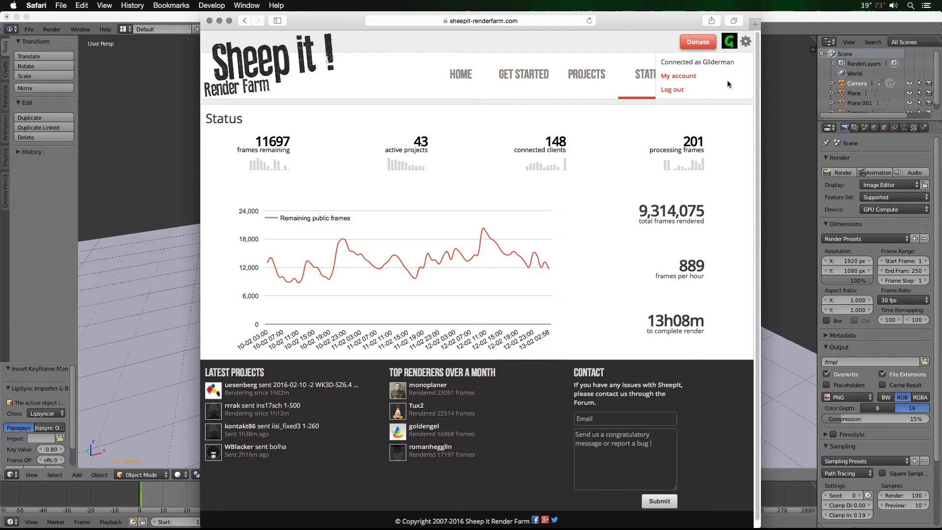
pyautogui.click(682, 91)
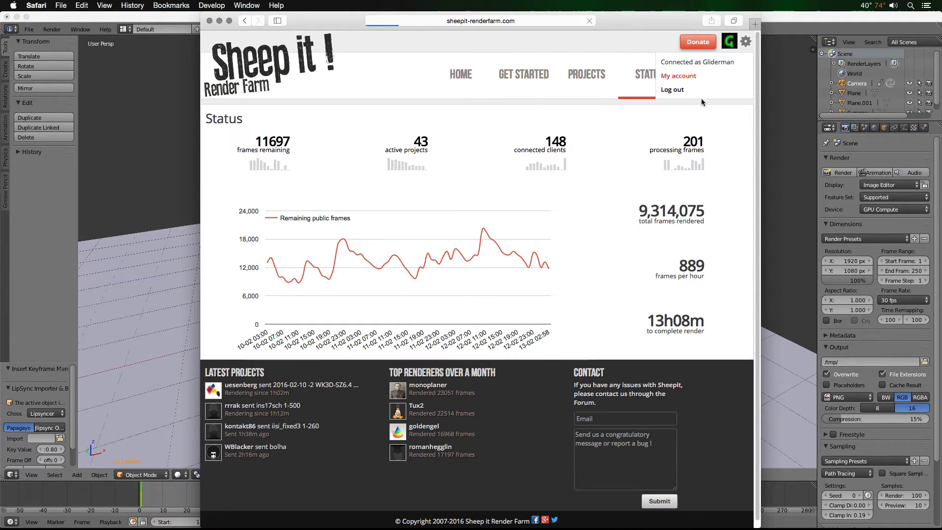
# Step: Open the render farm's account registration form and make its Login field ready for entry
pyautogui.click(745, 41)
pyautogui.click(663, 62)
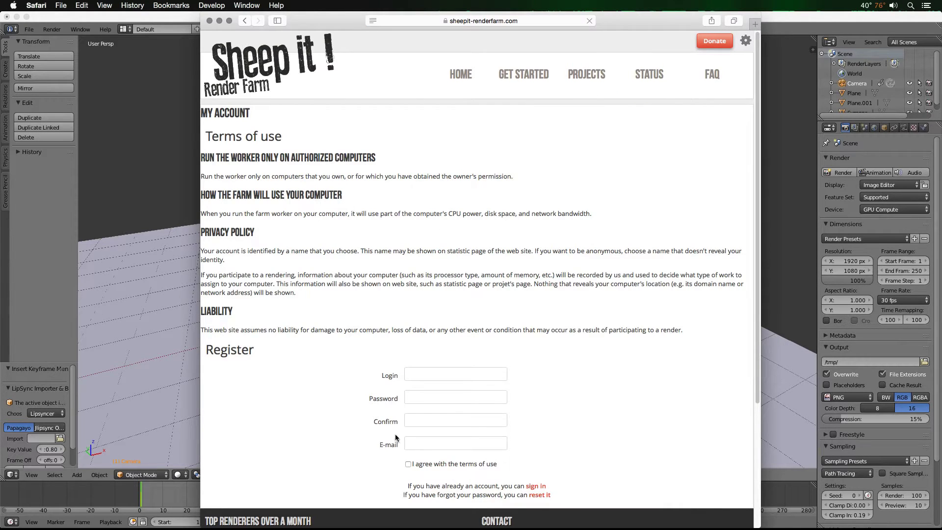
pyautogui.click(418, 370)
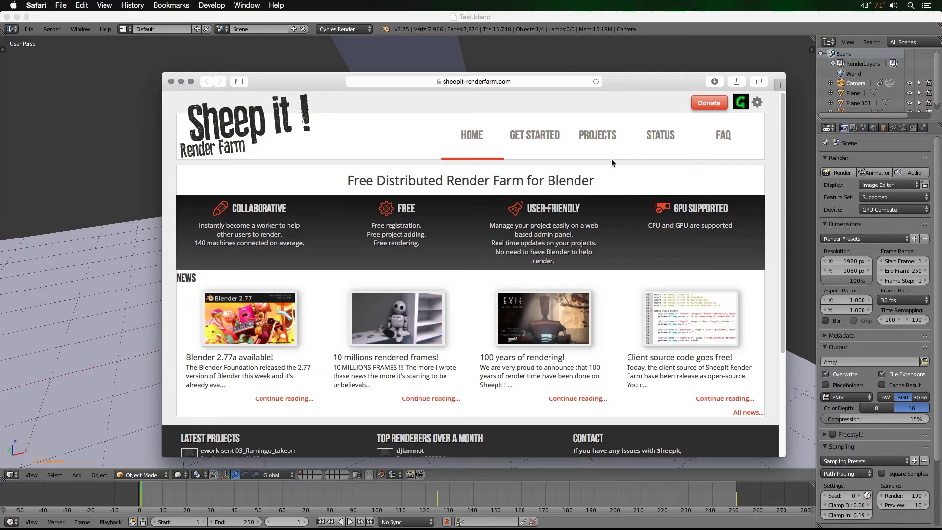
# Step: Open the page for adding a project and review its requirements, highlighting the rule about disabled scripts
pyautogui.click(600, 135)
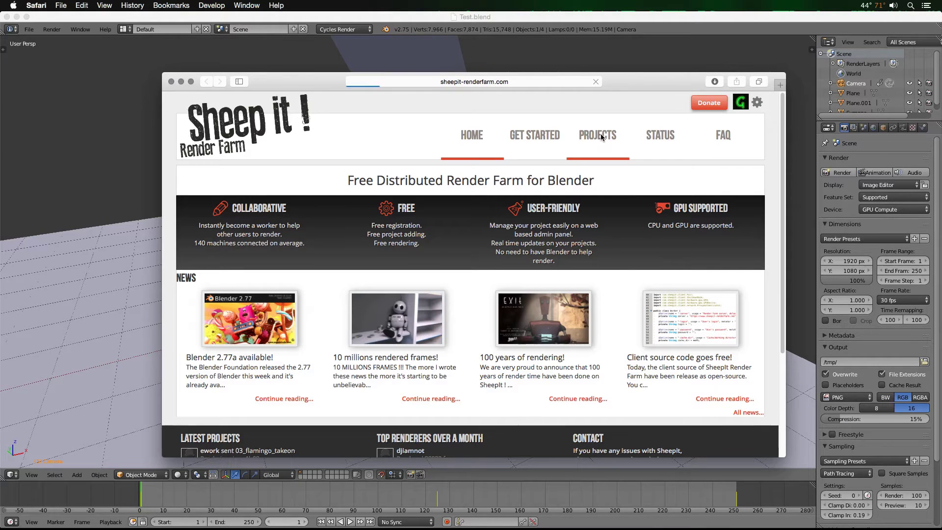
pyautogui.click(198, 195)
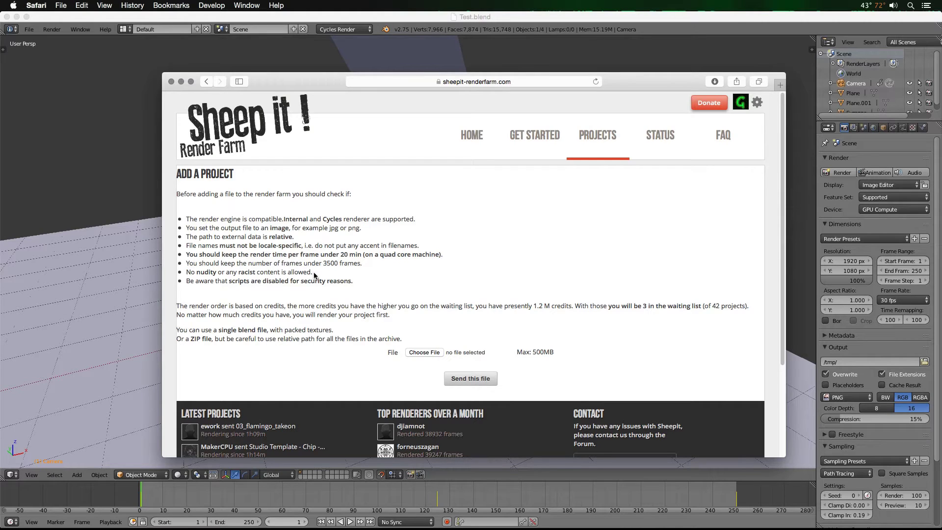
pyautogui.moveTo(229, 281); pyautogui.dragTo(353, 281)
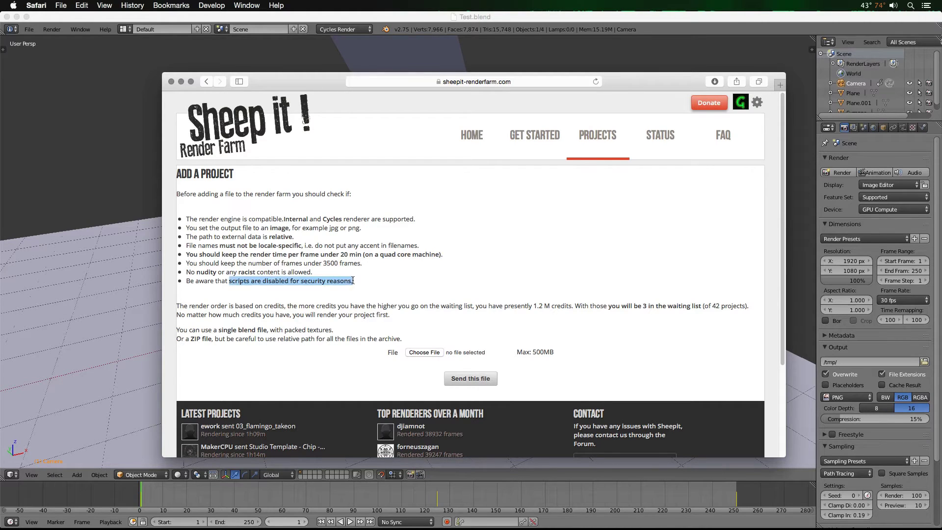
pyautogui.click(370, 284)
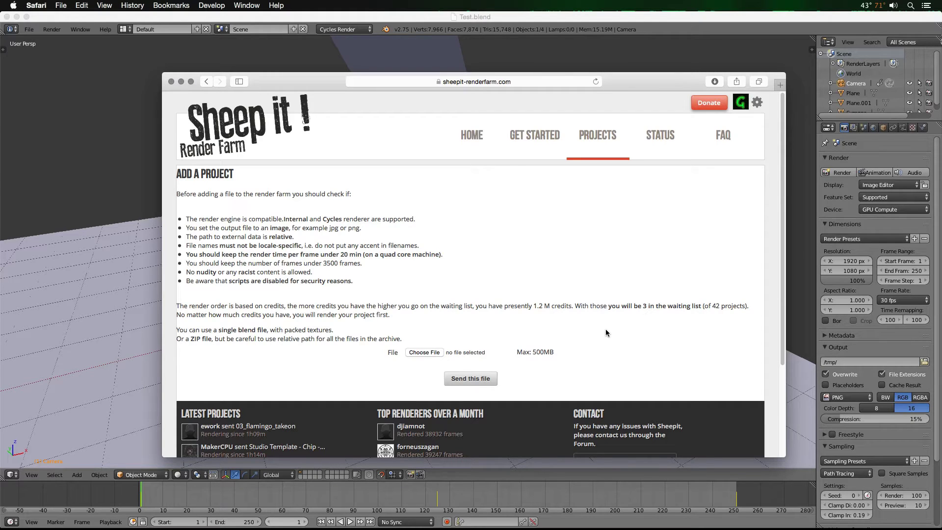
# Step: Choose the Test.blend file from the Blender project folders and send it to the render farm
pyautogui.click(421, 353)
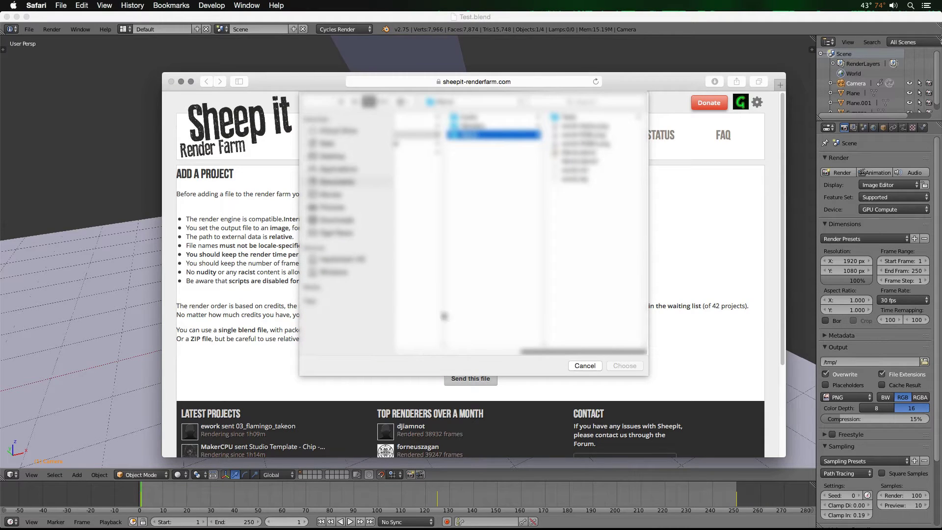
pyautogui.click(372, 181)
pyautogui.click(424, 118)
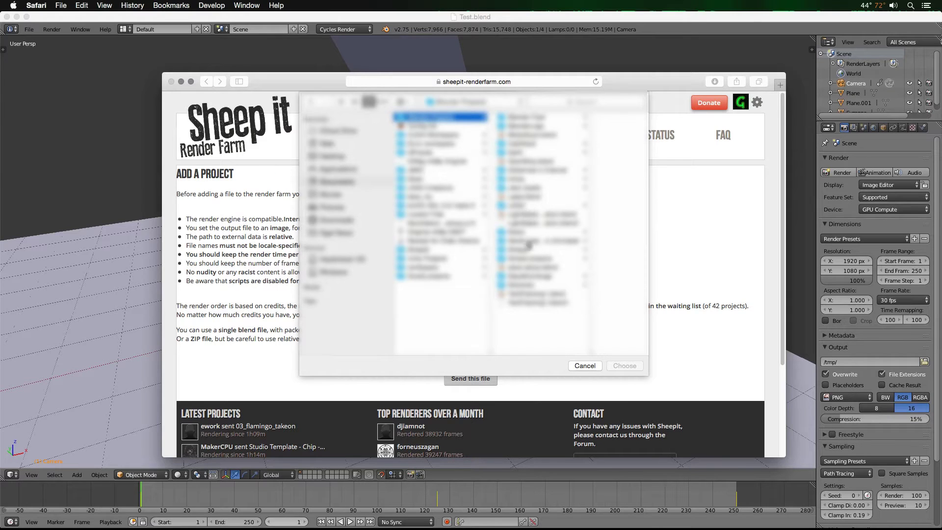
pyautogui.click(524, 250)
pyautogui.click(574, 118)
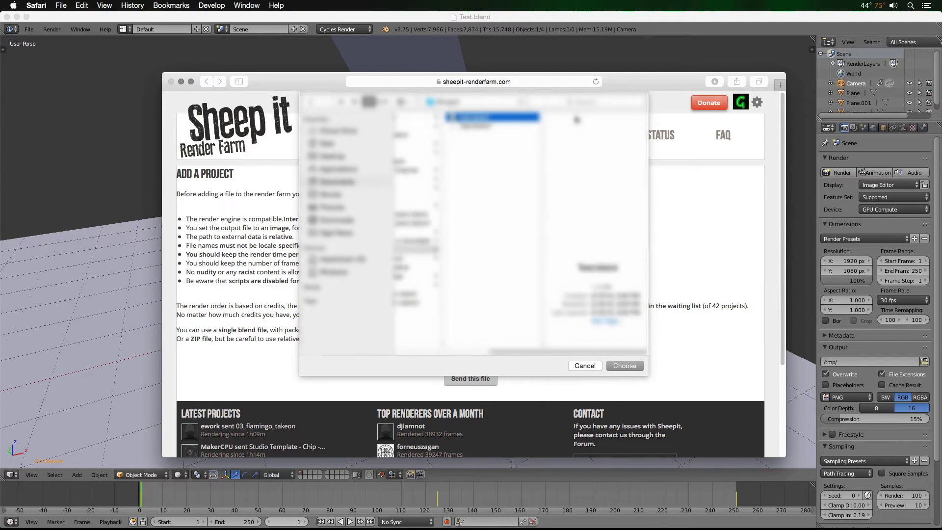
pyautogui.click(619, 367)
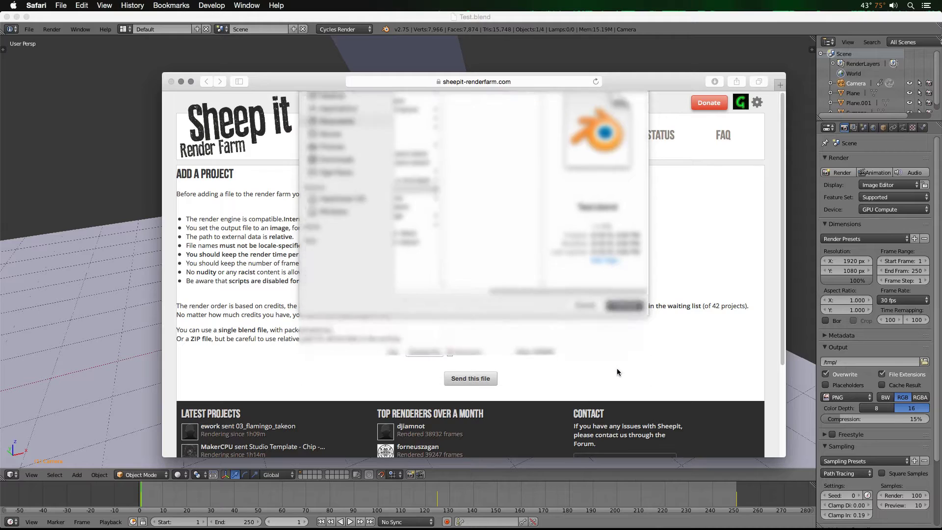
pyautogui.click(474, 381)
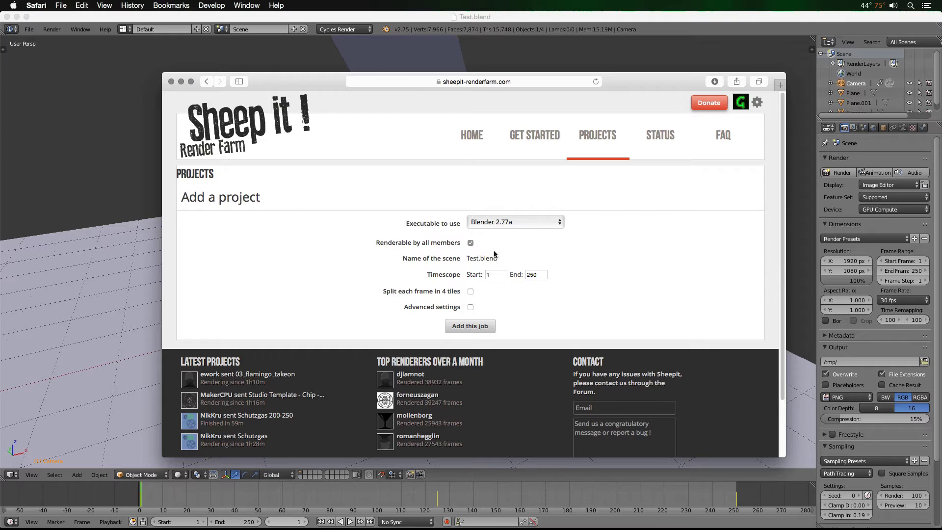
# Step: Review the Blender versions offered as the project's executable, keeping Blender 2.77a selected
pyautogui.click(559, 221)
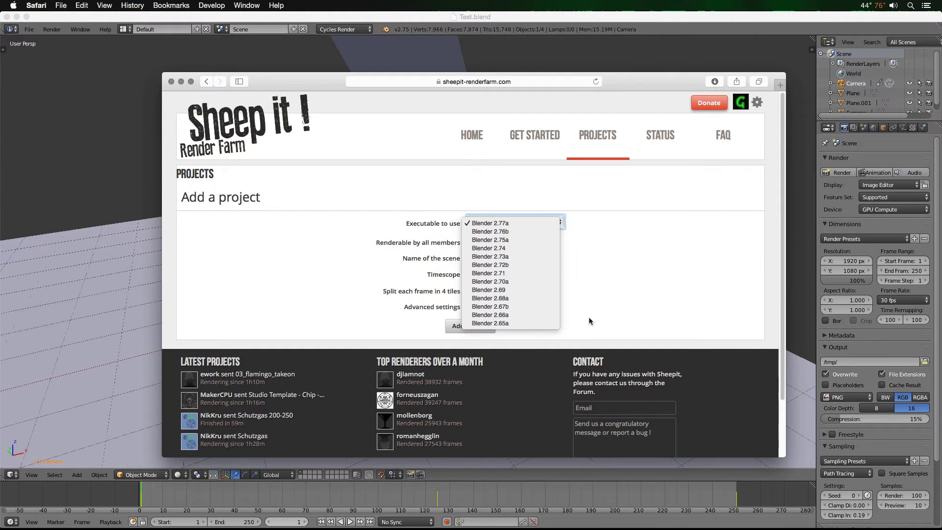
pyautogui.click(581, 230)
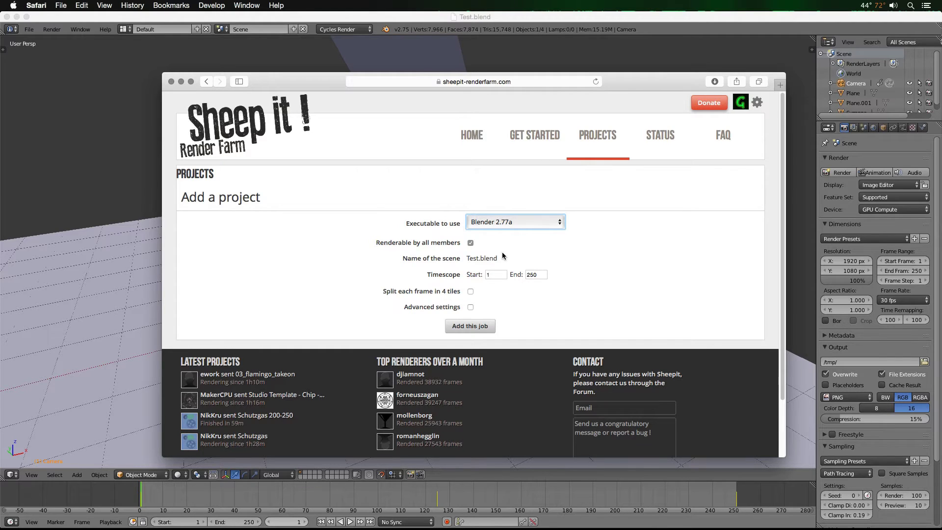
pyautogui.click(543, 224)
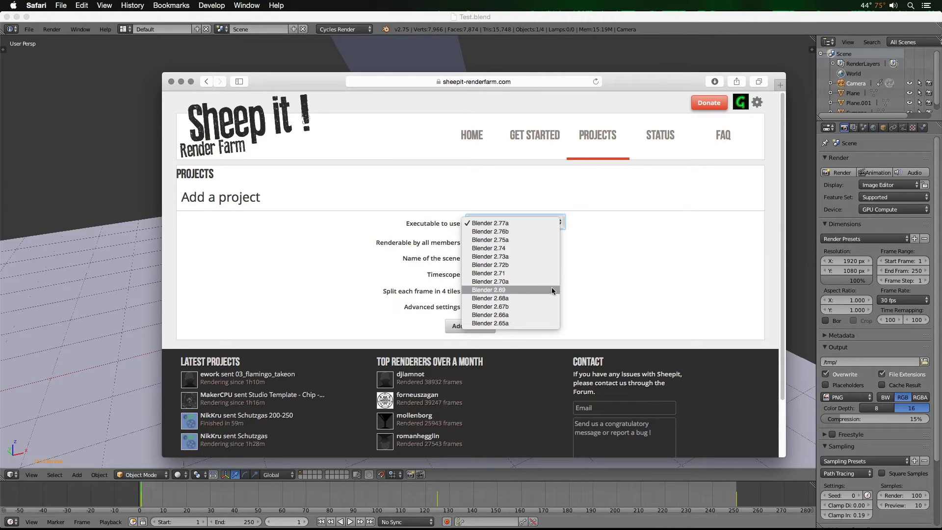
pyautogui.click(562, 275)
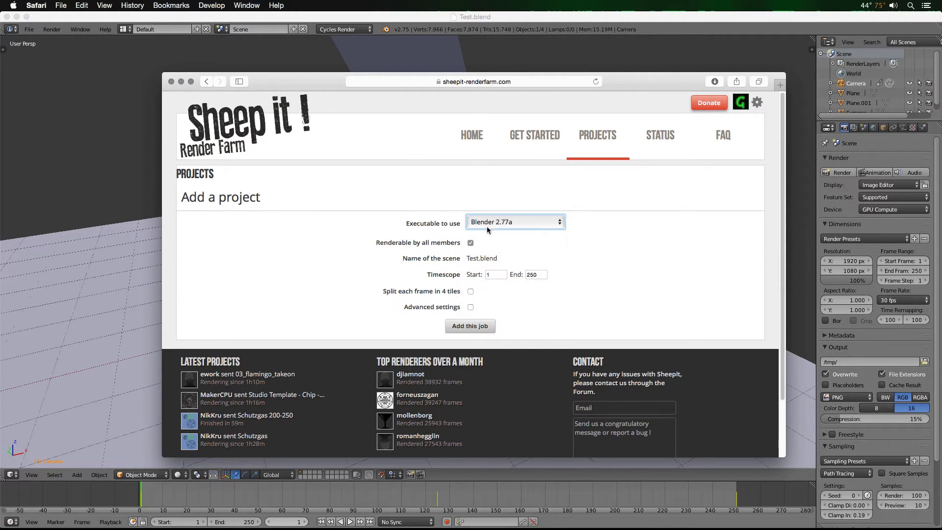
# Step: Turn off rendering by all members, enable the advanced settings and set the frame file name to test_
pyautogui.moveTo(479, 246)
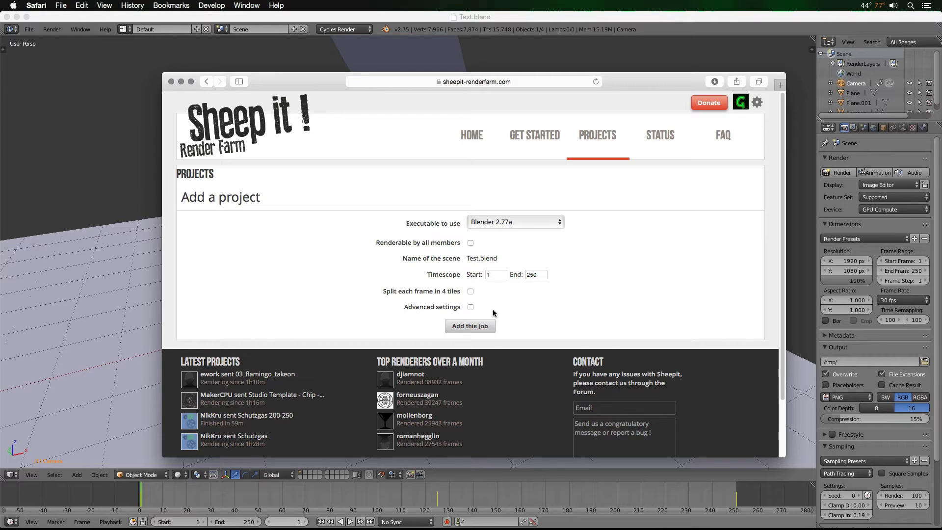
pyautogui.click(471, 307)
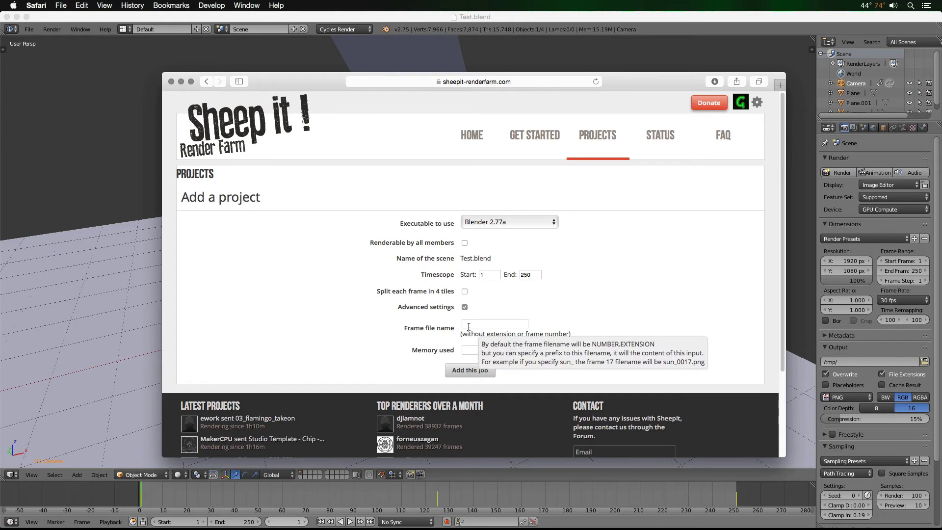
pyautogui.moveTo(464, 350)
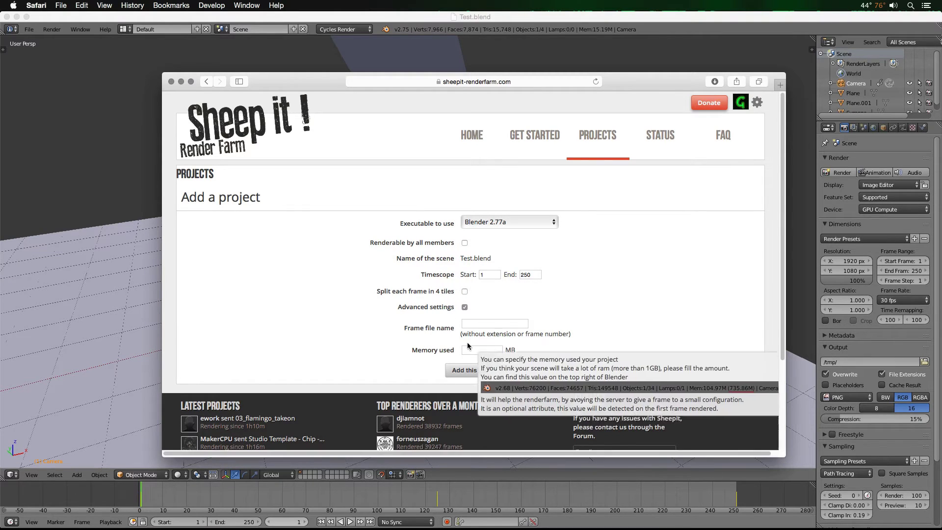
pyautogui.moveTo(472, 325)
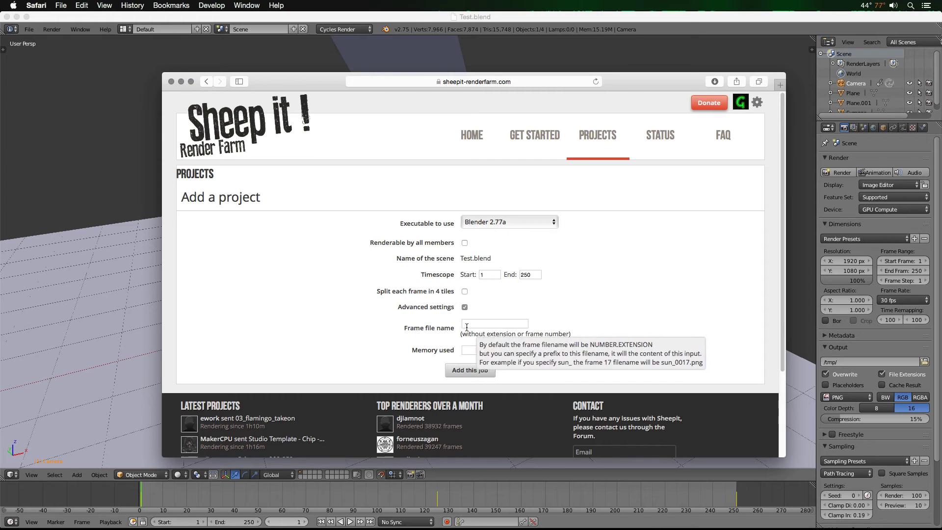
pyautogui.click(500, 324)
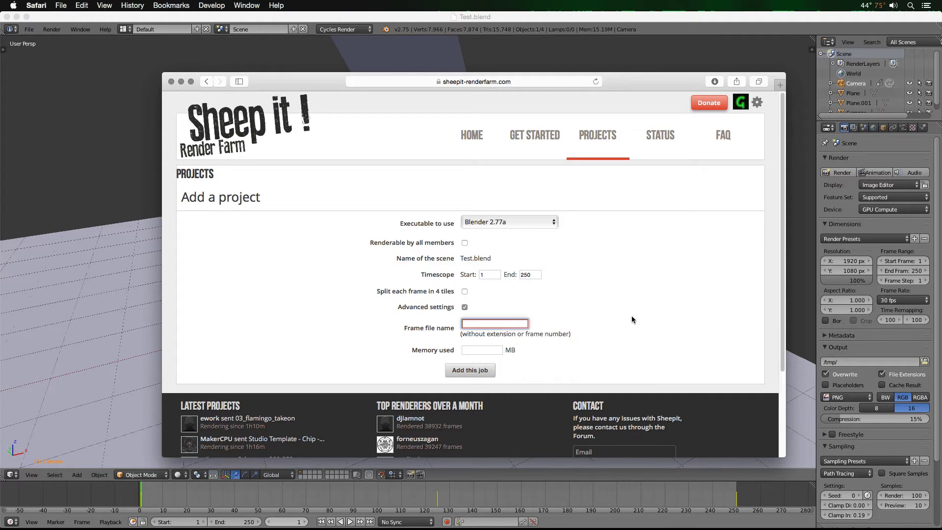
pyautogui.write('test_')
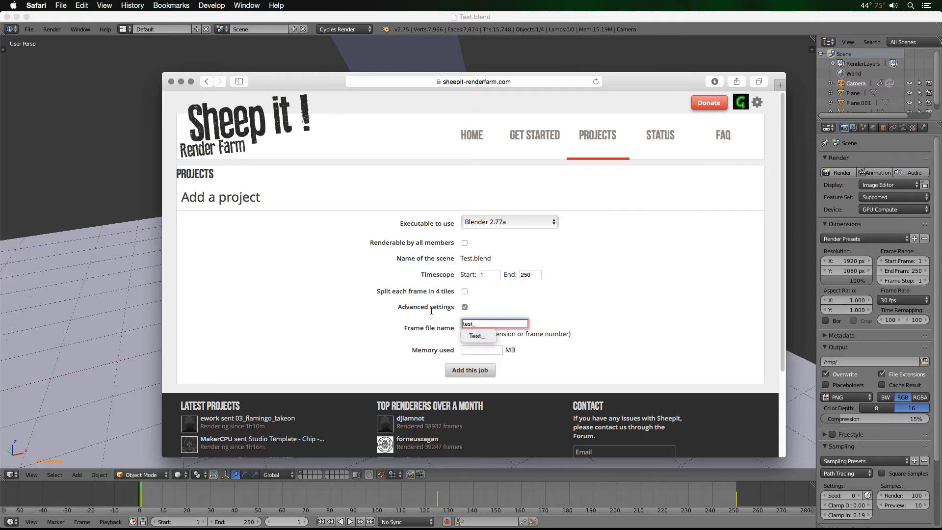
pyautogui.click(502, 307)
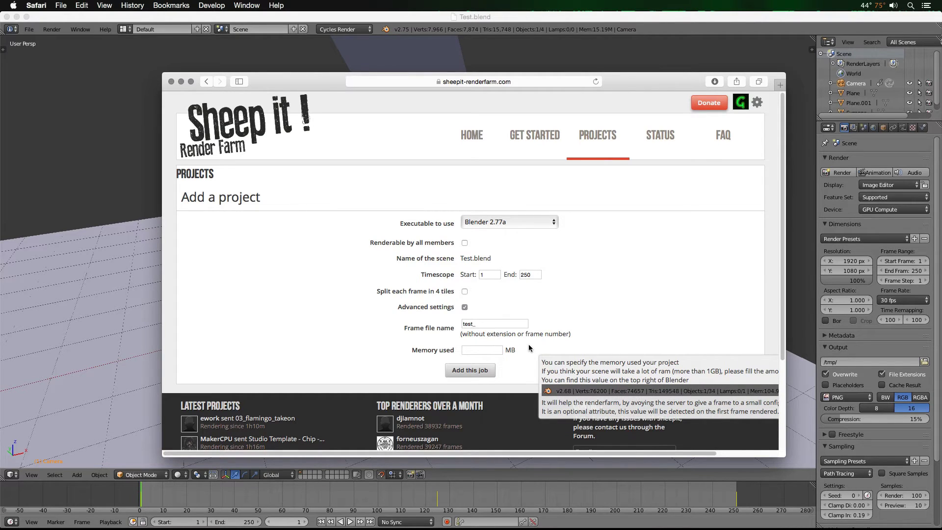
# Step: Add the Test.blend job and open its administration page, highlighting the notice about the project being private
pyautogui.click(474, 370)
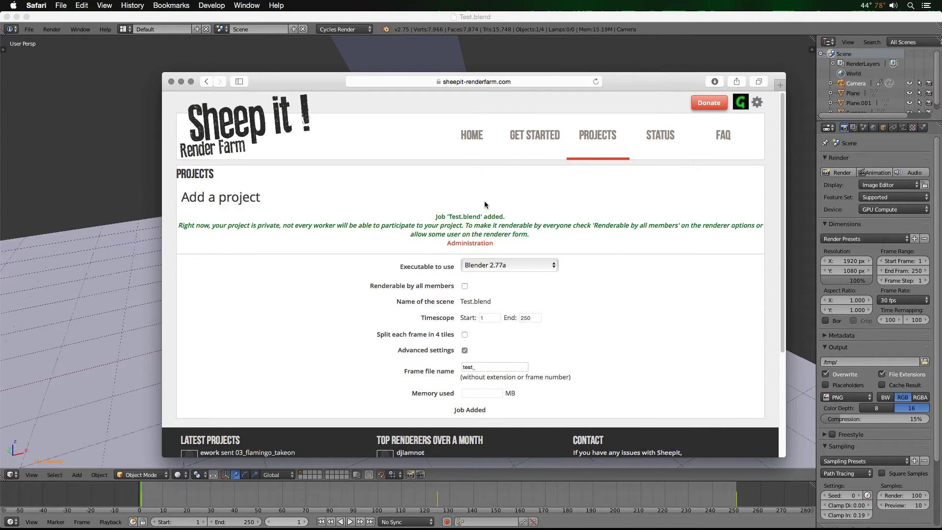
pyautogui.click(467, 244)
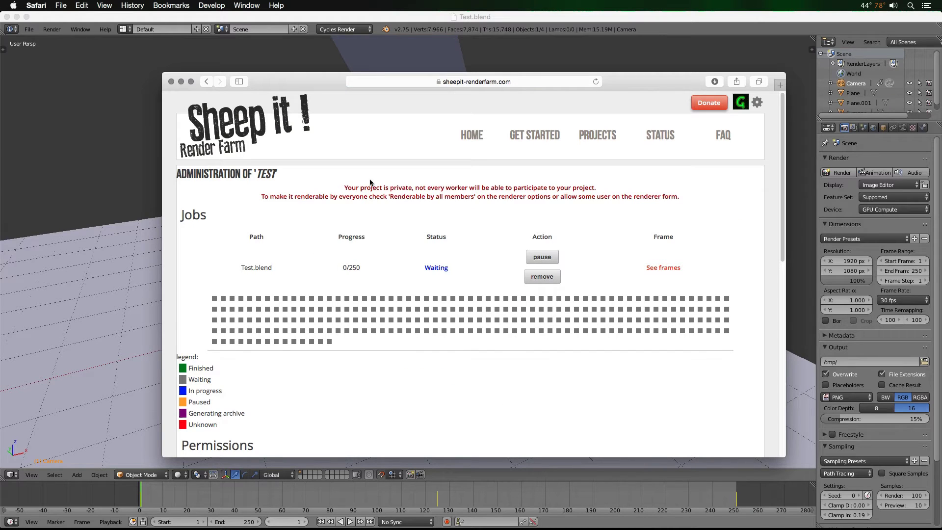
pyautogui.moveTo(347, 185); pyautogui.dragTo(691, 188)
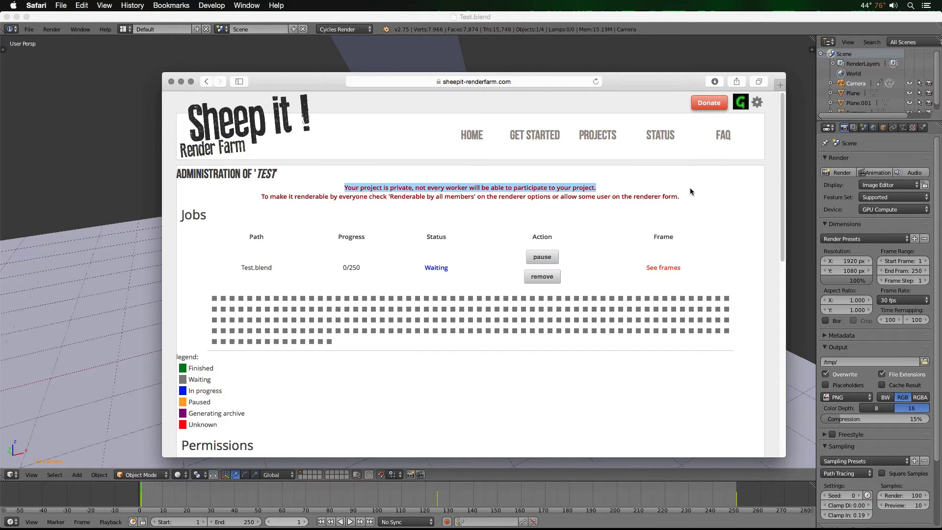
pyautogui.click(416, 187)
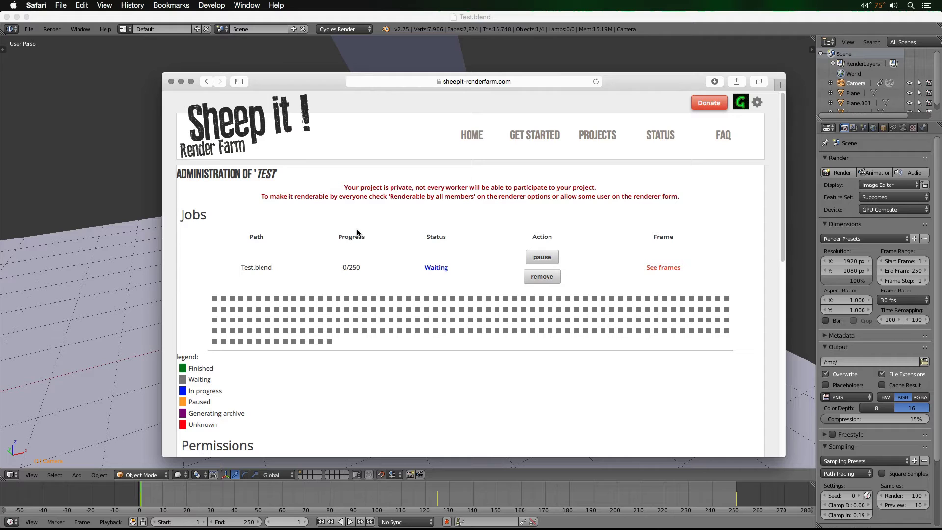
# Step: Switch the project's compute device from CPU to GPU
pyautogui.scroll(-10, 357, 232)
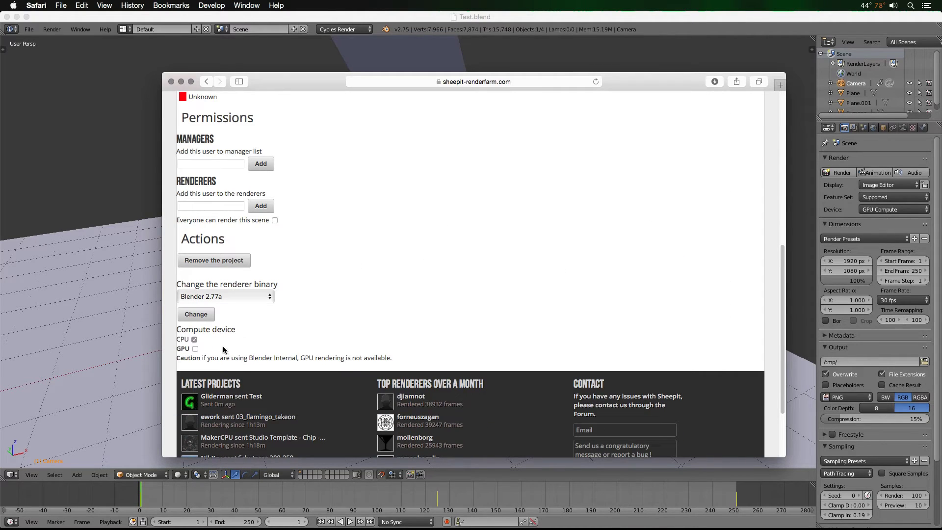
pyautogui.click(196, 349)
pyautogui.click(194, 339)
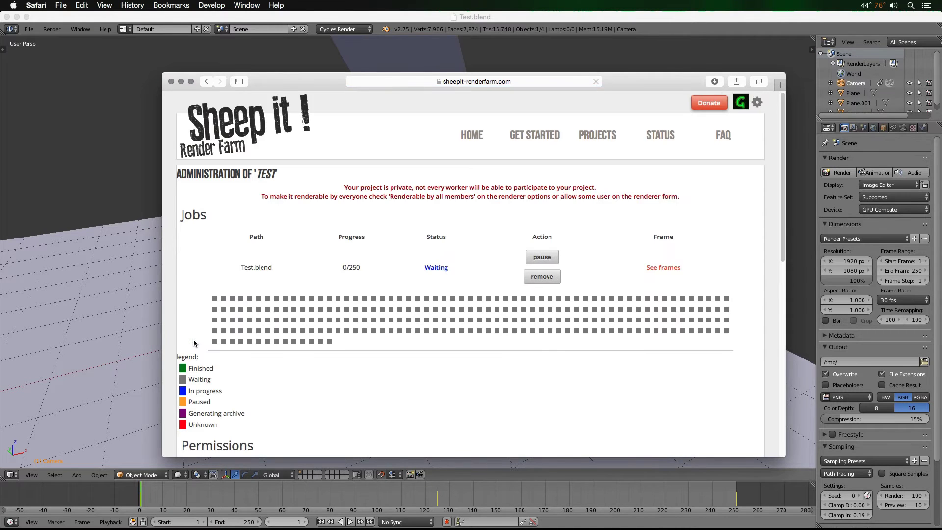
pyautogui.scroll(10, 300, 346)
pyautogui.scroll(-10, 300, 344)
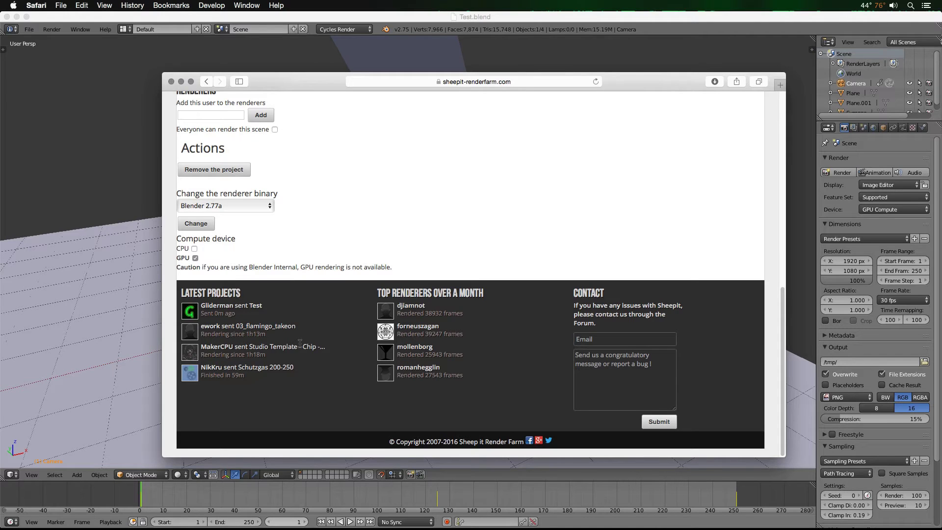
pyautogui.scroll(10, 355, 278)
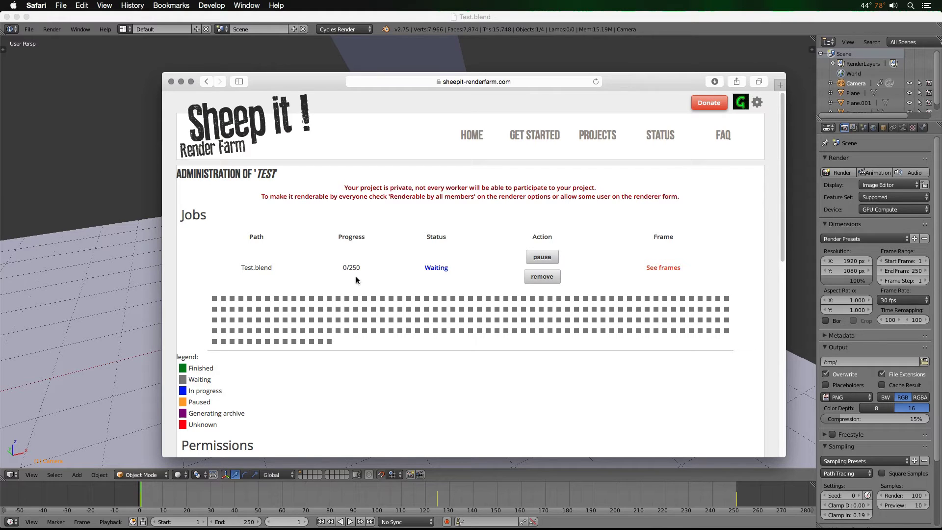
# Step: Allow everyone to render the Test project and check its compute device setting
pyautogui.scroll(-10, 356, 280)
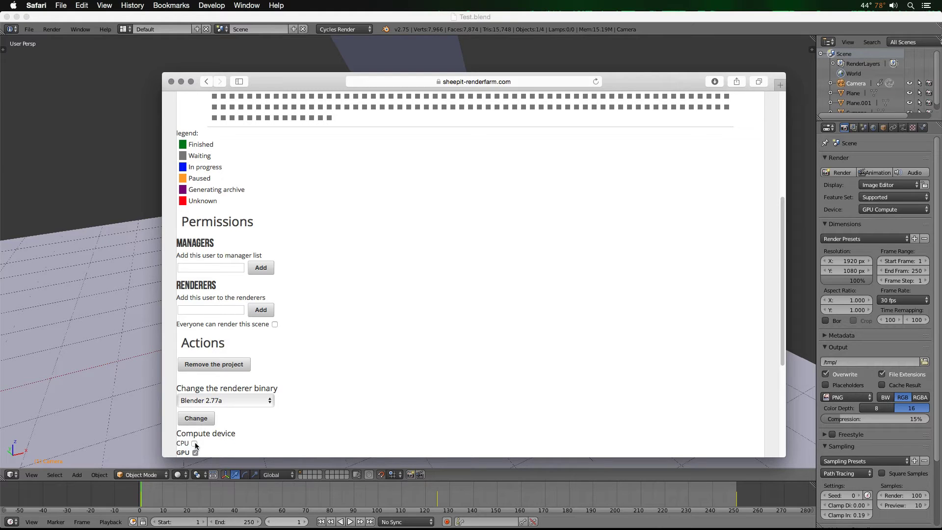
pyautogui.click(195, 443)
pyautogui.scroll(-5, 346, 381)
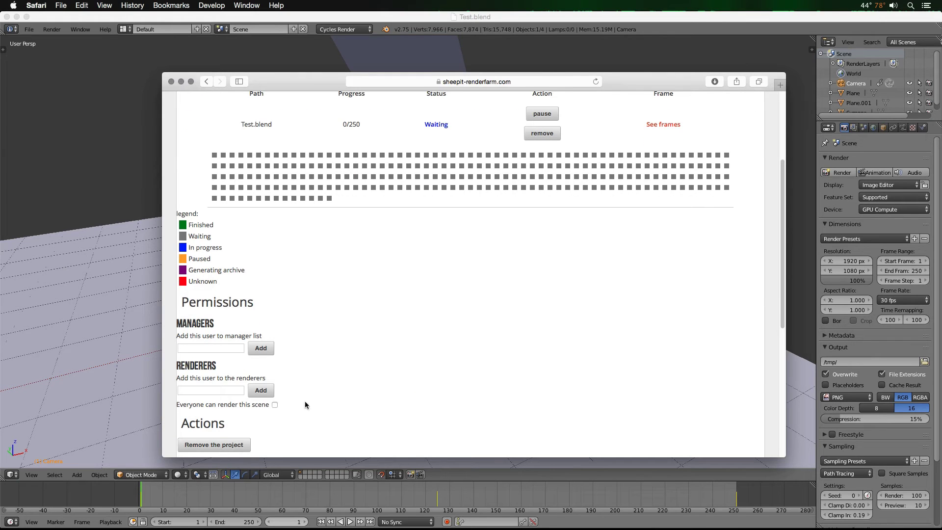
pyautogui.click(275, 405)
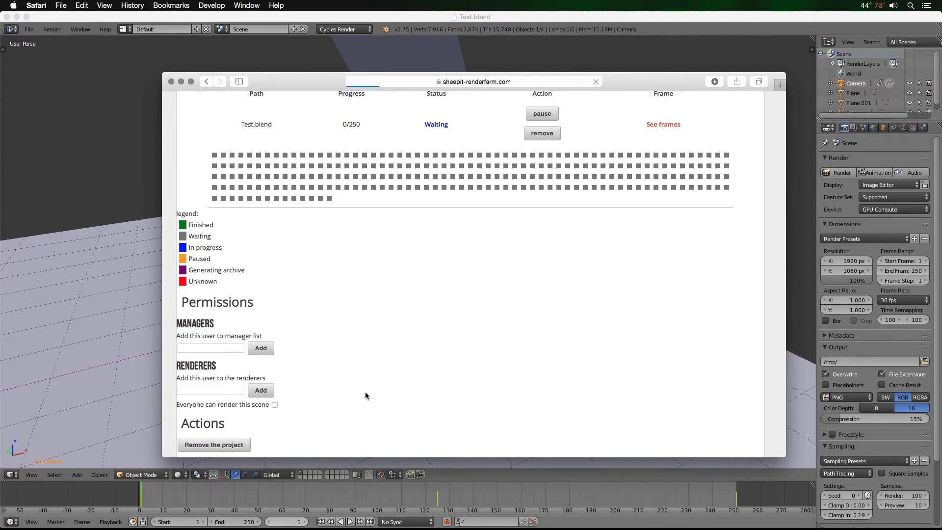
pyautogui.scroll(-6, 365, 395)
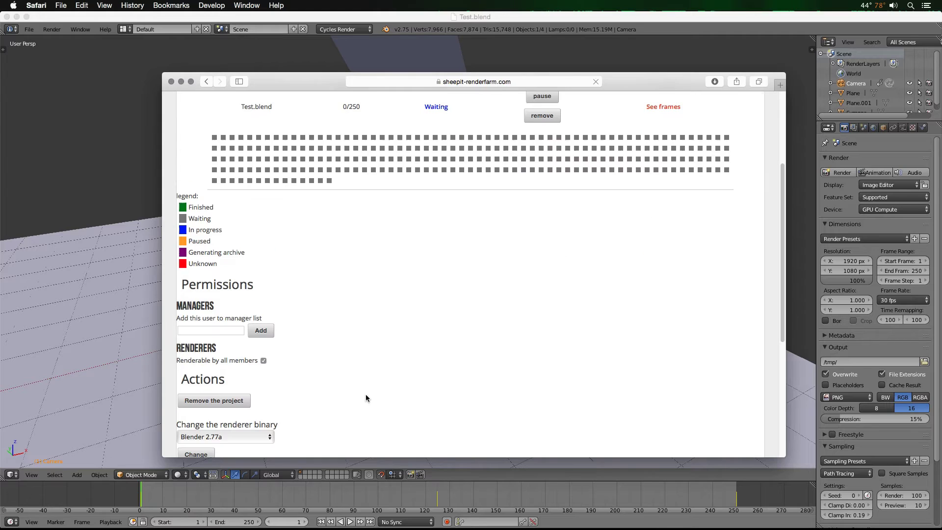
pyautogui.scroll(-2, 349, 362)
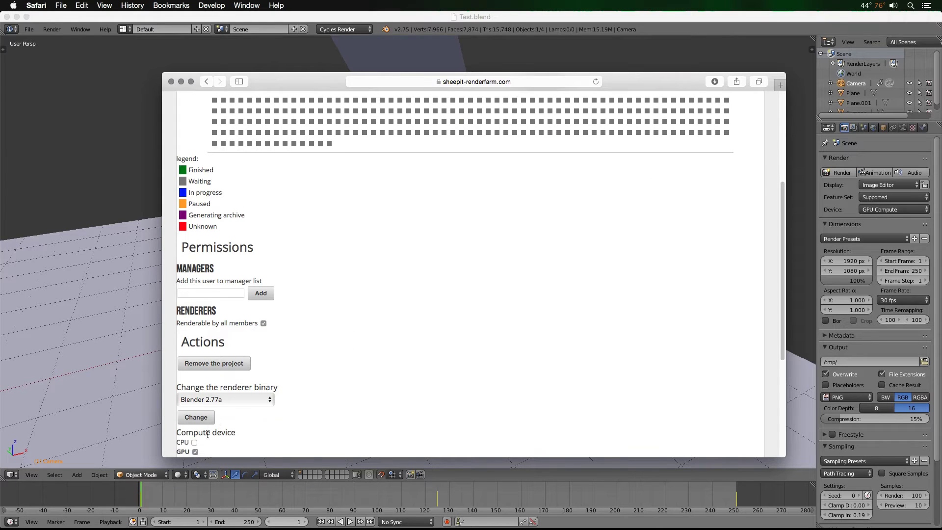
pyautogui.scroll(8, 424, 338)
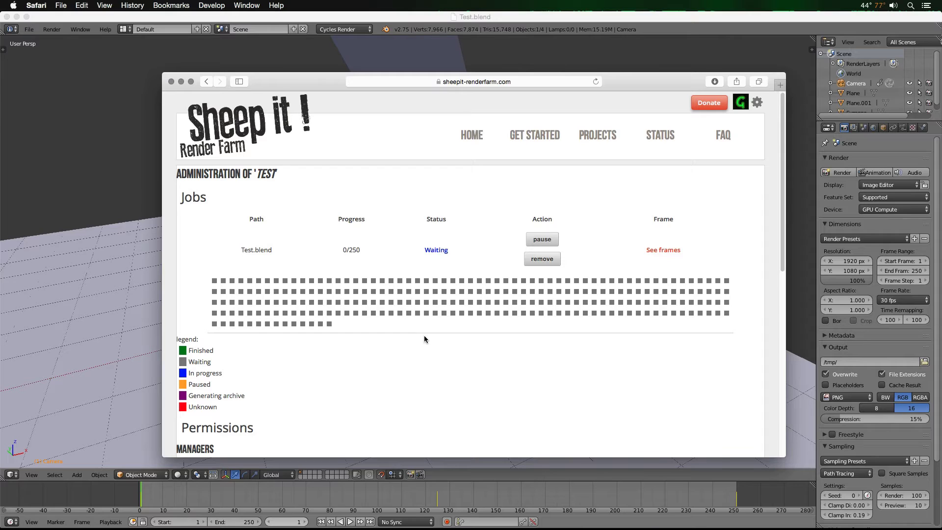
# Step: Refresh the project's administration page and inspect the details of the frames in progress
pyautogui.click(595, 82)
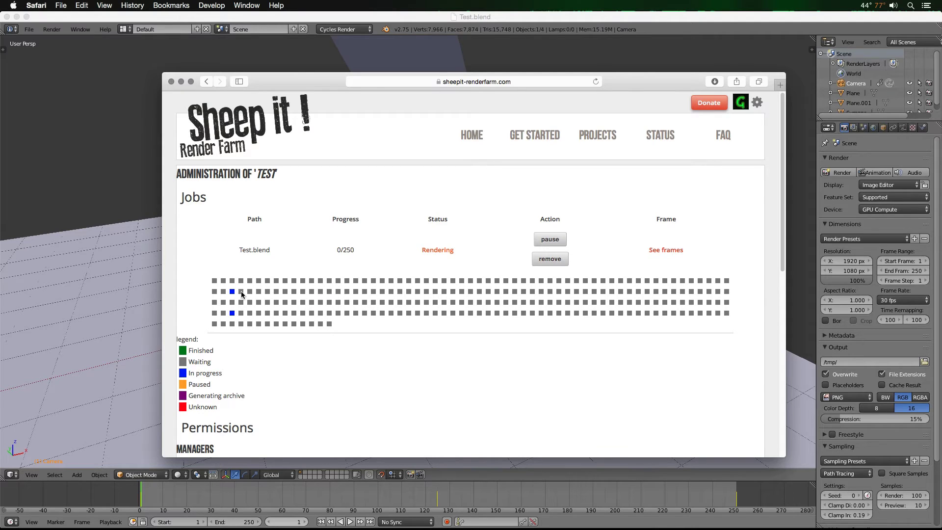
pyautogui.moveTo(232, 291)
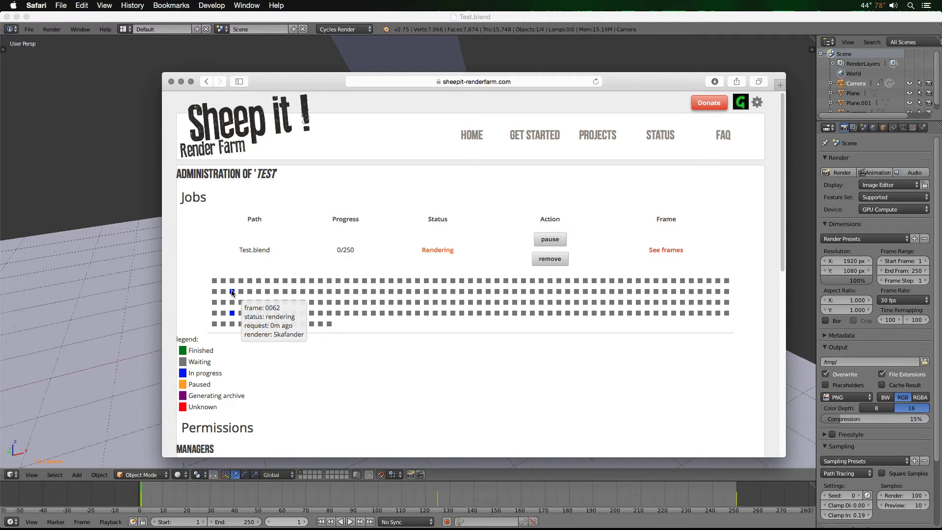
pyautogui.moveTo(232, 313)
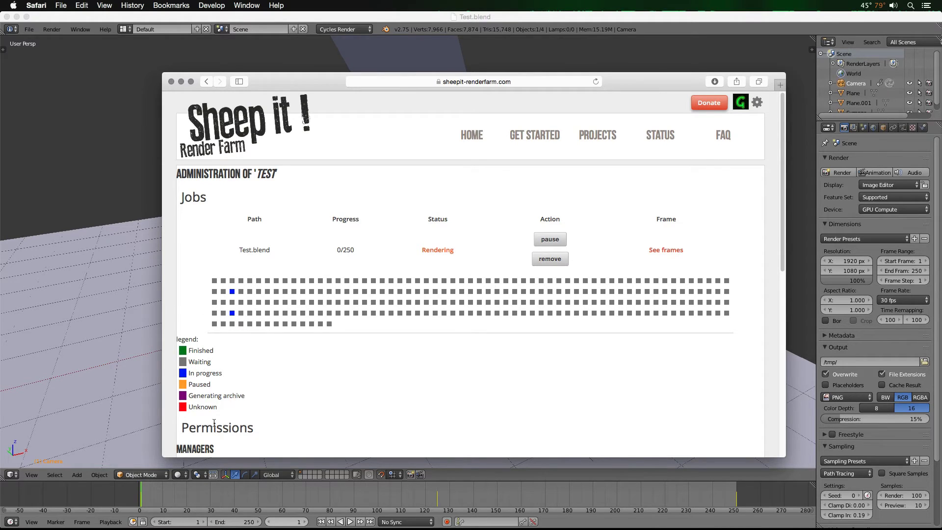
pyautogui.click(595, 82)
# Step: Open the farm's list of projects and check the Test project's rendering frames and estimated completion time
pyautogui.click(600, 136)
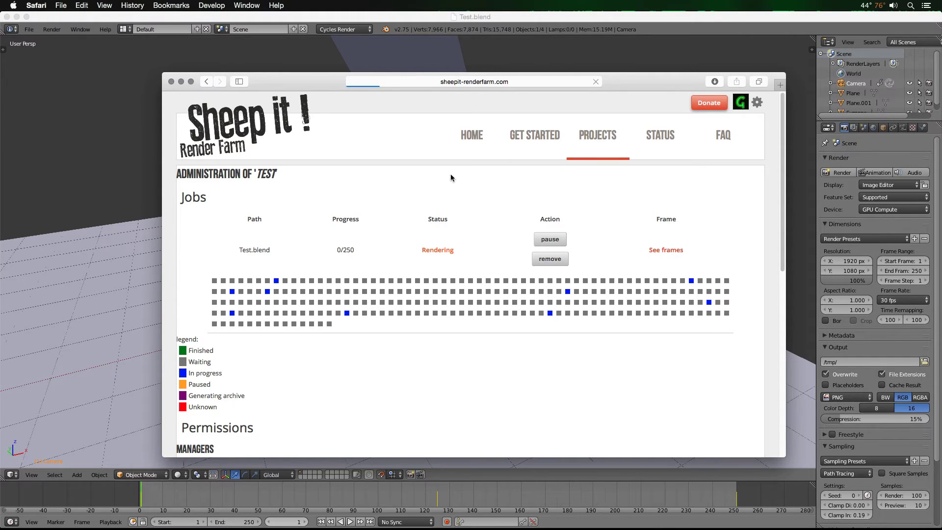
pyautogui.scroll(-15, 413, 198)
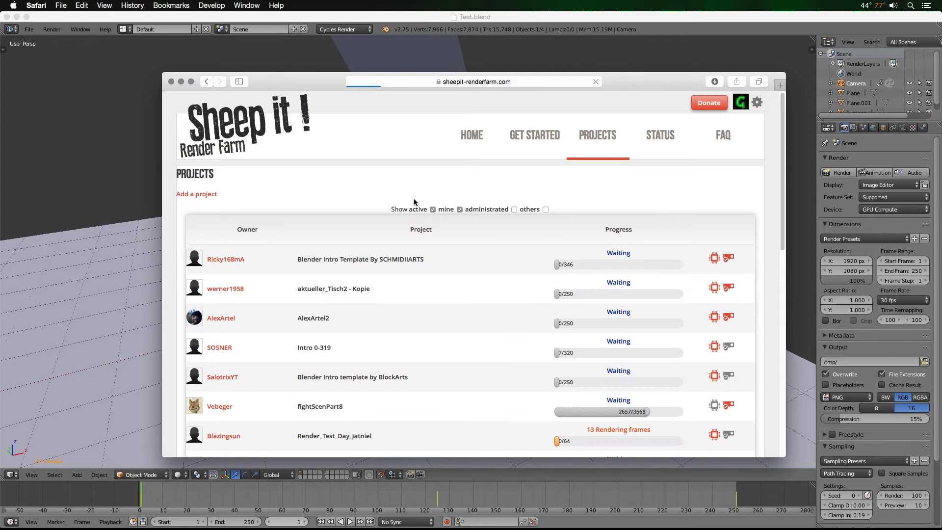
pyautogui.scroll(-10, 413, 199)
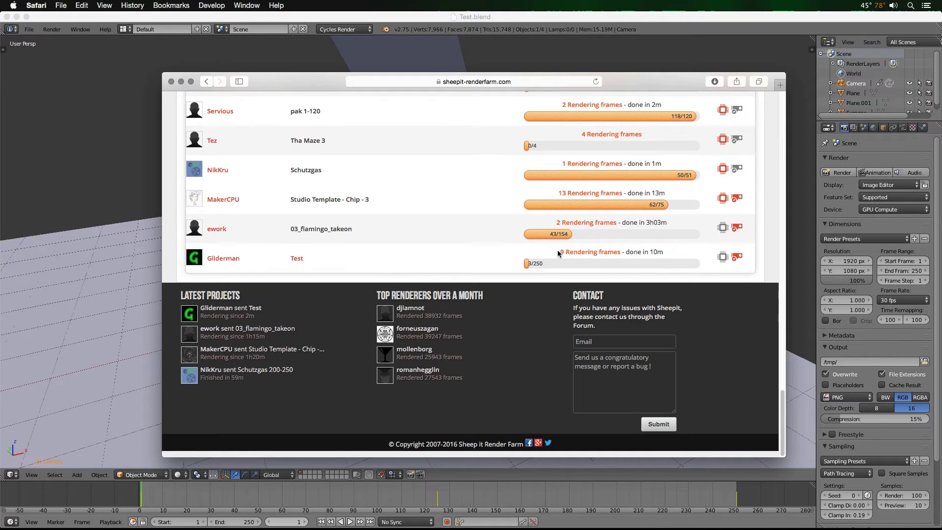
pyautogui.moveTo(560, 252); pyautogui.dragTo(661, 252)
pyautogui.click(563, 263)
pyautogui.click(557, 278)
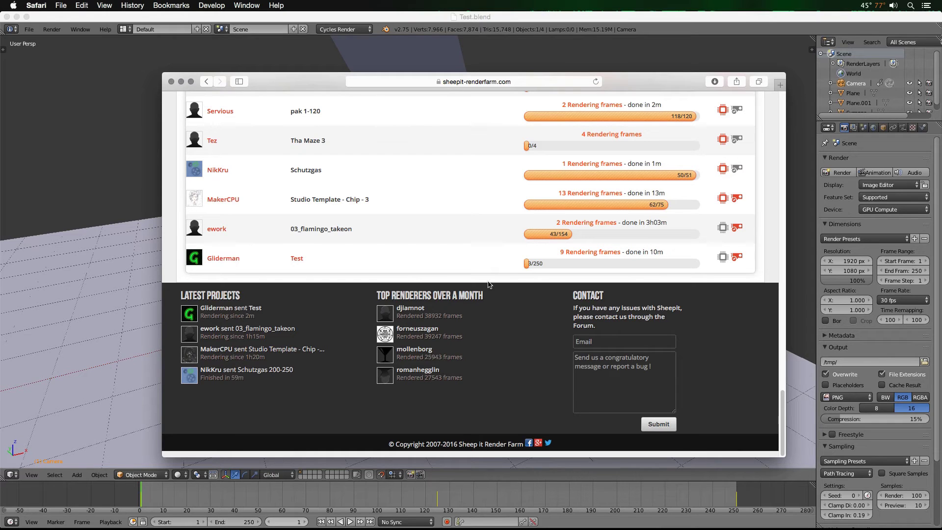
# Step: Open the Test project's administration page from the project list, returning once to compare the other listed projects
pyautogui.click(297, 259)
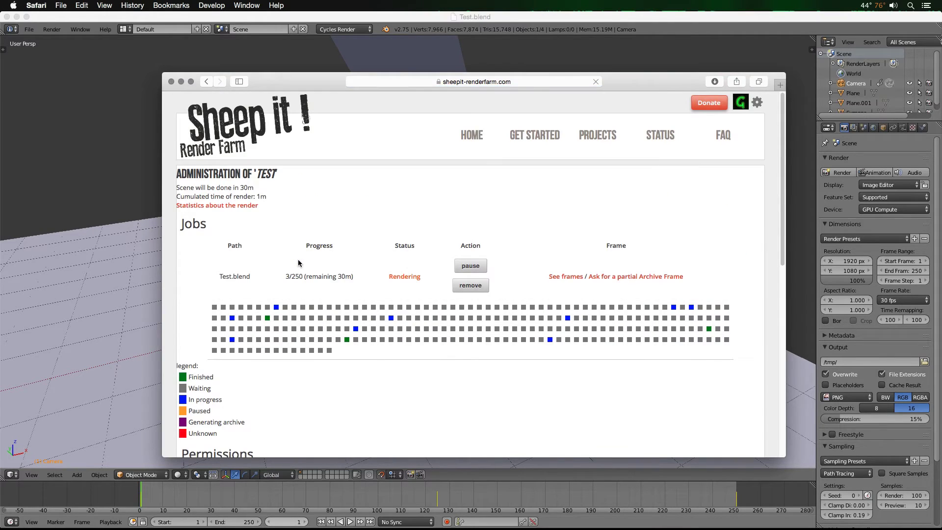
pyautogui.click(207, 82)
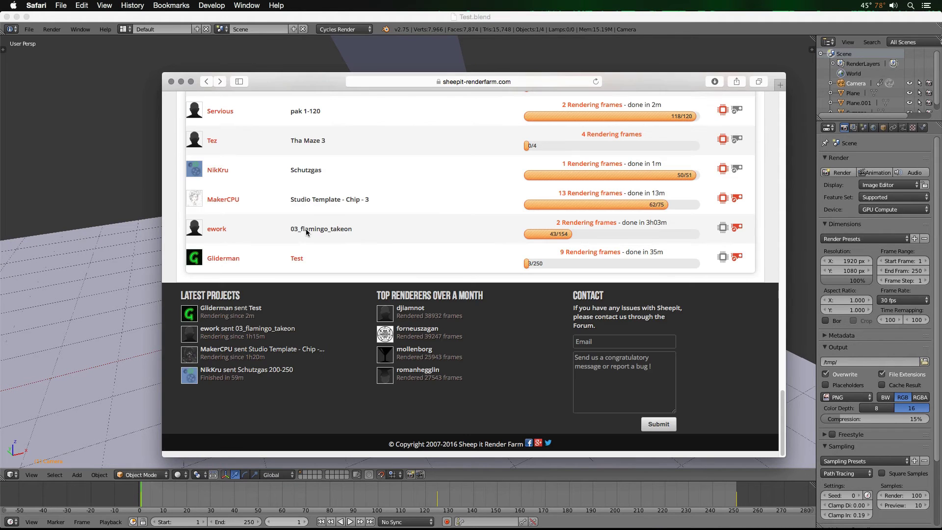
pyautogui.doubleClick(306, 232)
pyautogui.click(306, 232)
pyautogui.click(295, 261)
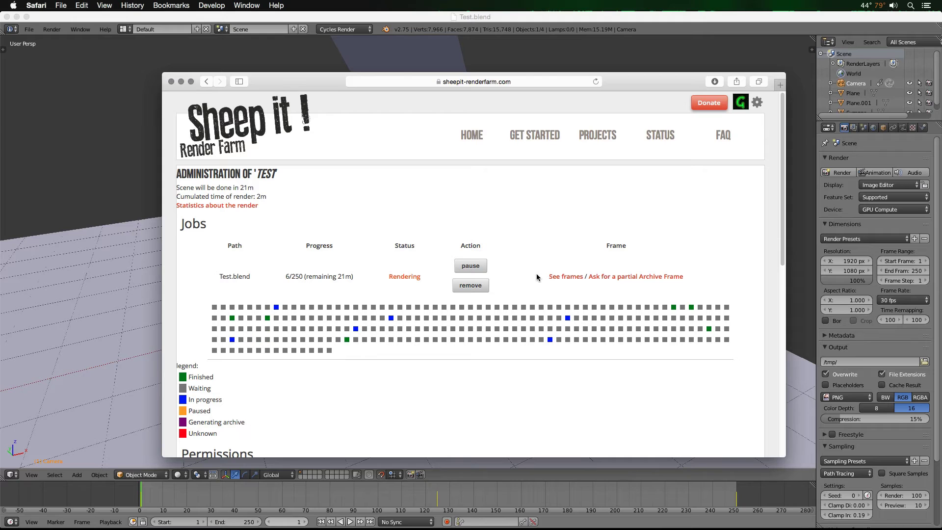
# Step: Look through the rendered frames of Test.blend, return to the project's administration page and refresh its render progress
pyautogui.click(563, 277)
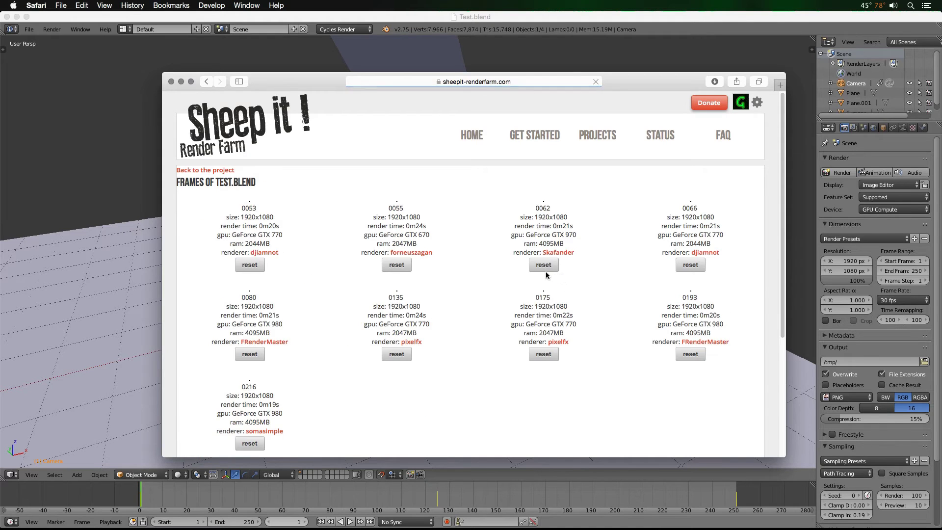
pyautogui.scroll(-6, 454, 264)
pyautogui.scroll(5, 455, 265)
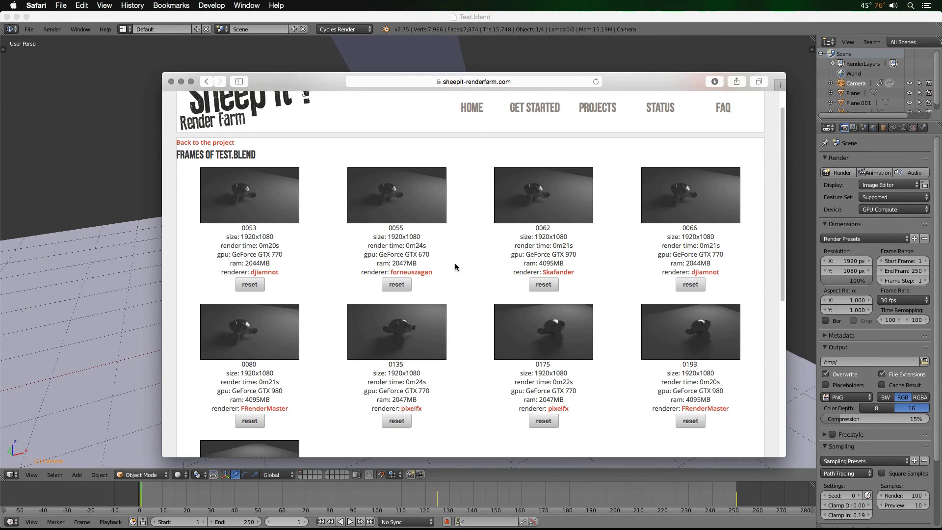
pyautogui.scroll(-3, 454, 264)
pyautogui.scroll(4, 455, 265)
pyautogui.click(198, 175)
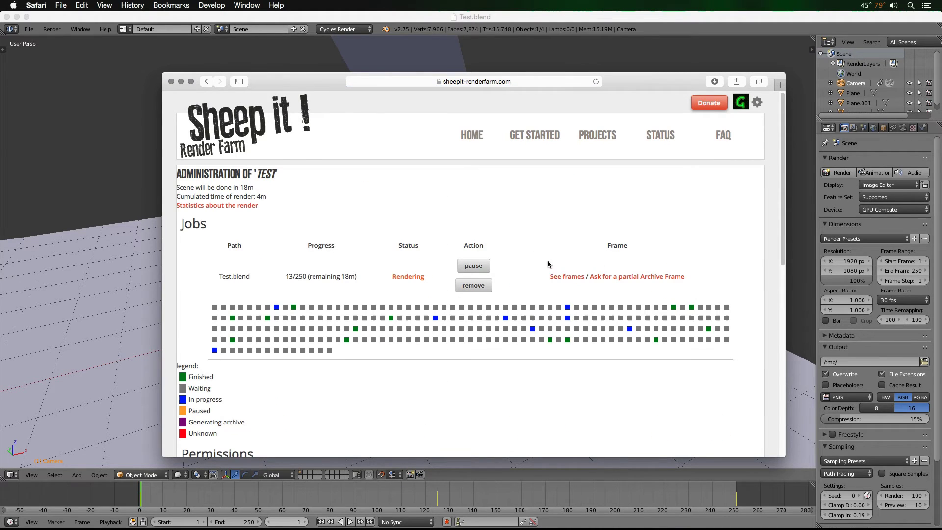
pyautogui.click(596, 82)
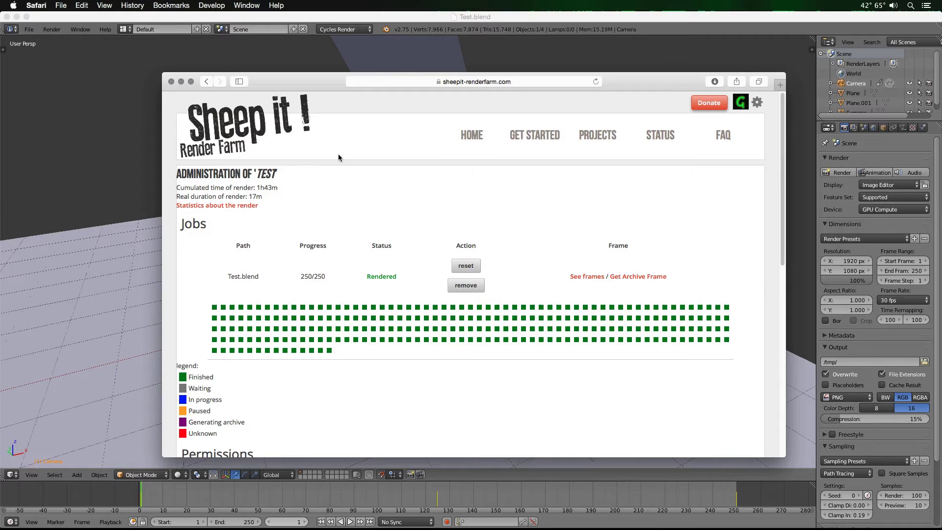
# Step: Check the Test project's render duration and its render statistics chart, then return to the administration page
pyautogui.moveTo(249, 197); pyautogui.dragTo(298, 187)
pyautogui.click(269, 196)
pyautogui.click(245, 205)
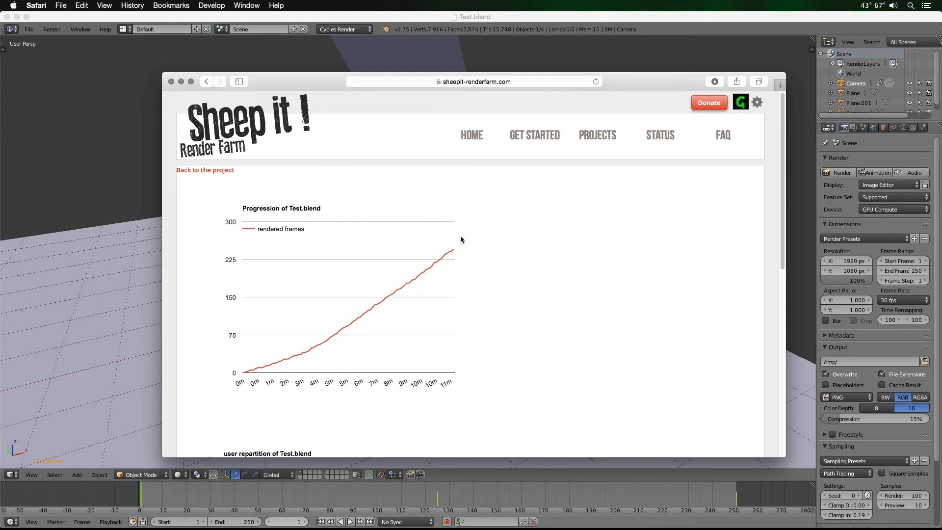
pyautogui.click(206, 83)
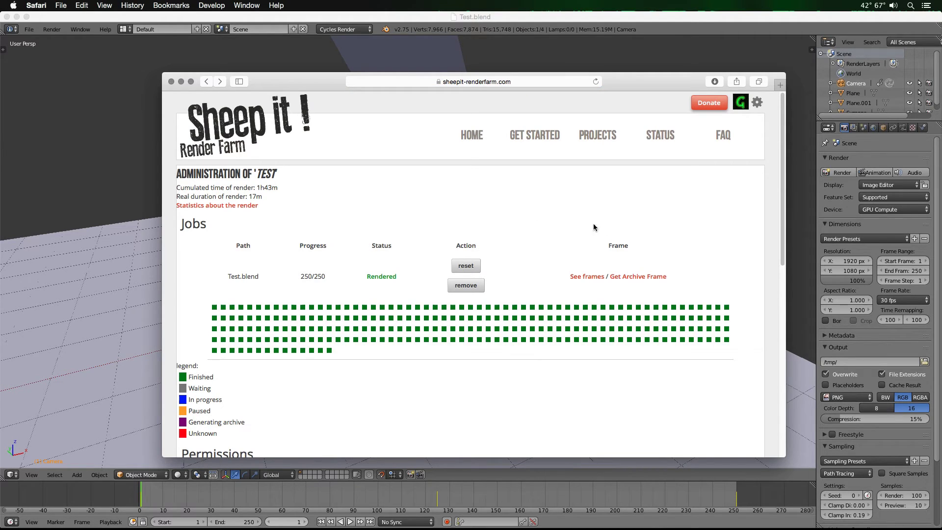
# Step: Look through the finished preview frames of Test.blend and return to the project's administration page
pyautogui.click(591, 277)
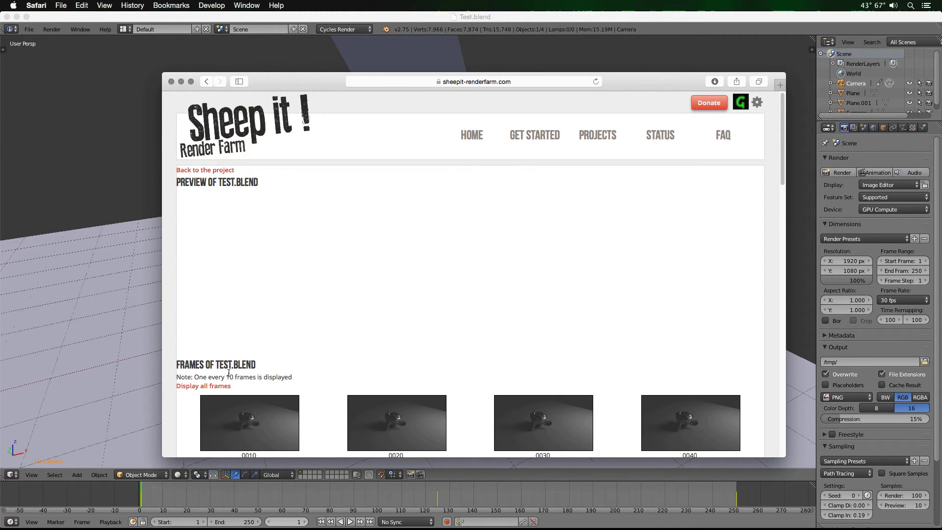
pyautogui.scroll(-1, 324, 375)
pyautogui.scroll(-15, 325, 373)
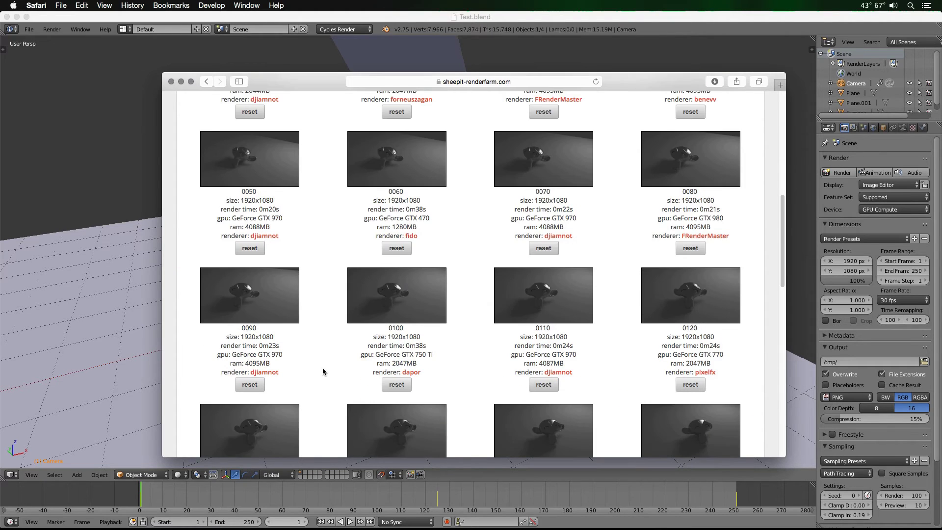
pyautogui.scroll(-5, 321, 366)
pyautogui.scroll(20, 318, 353)
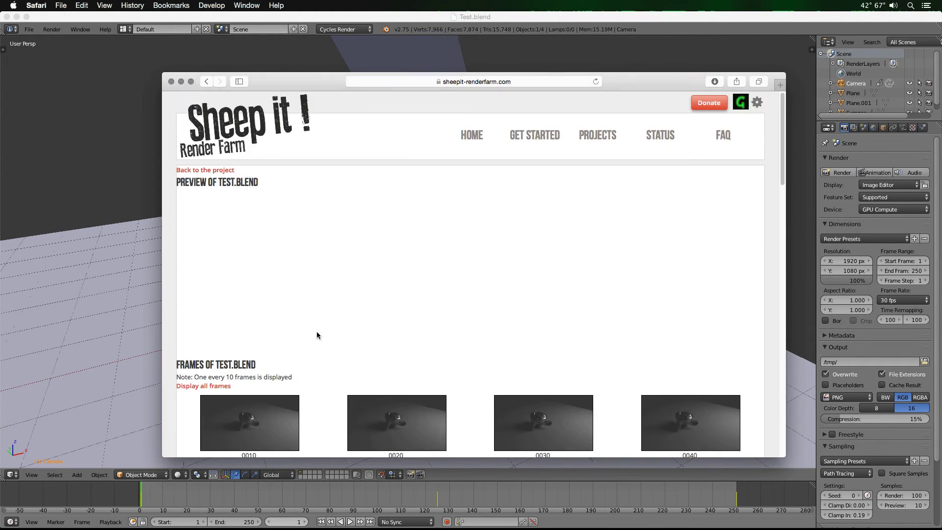
pyautogui.click(206, 81)
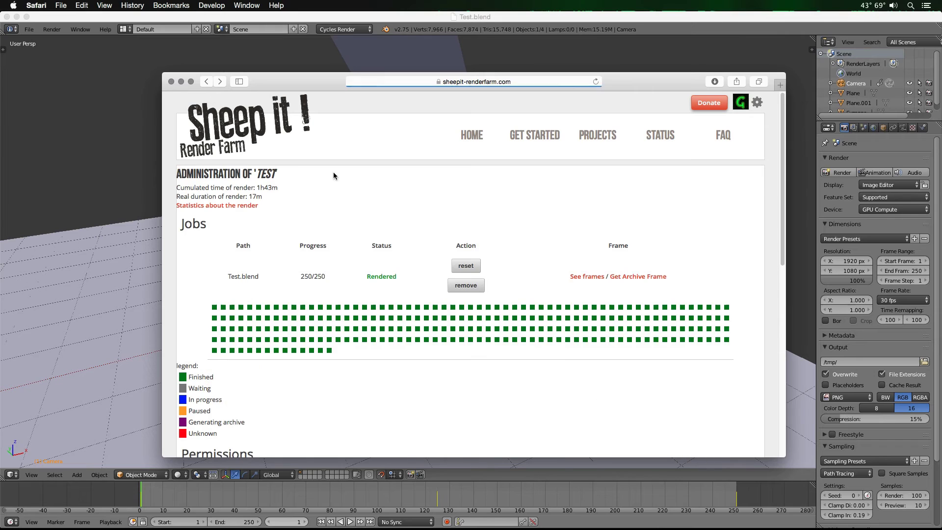
# Step: Download the archive of Test.blend's rendered frames, then bring the project's administration page in Safari back to the front
pyautogui.click(641, 276)
pyautogui.click(876, 423)
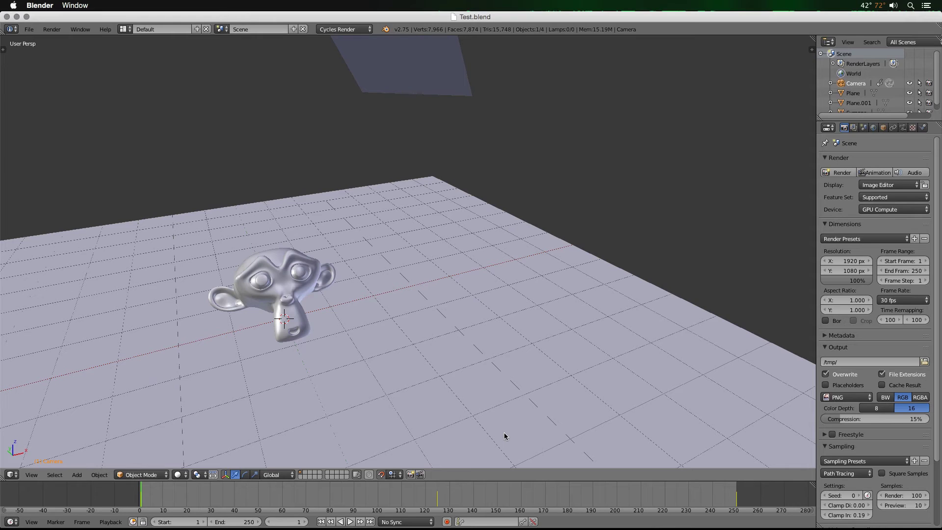
pyautogui.press('super+Tab')
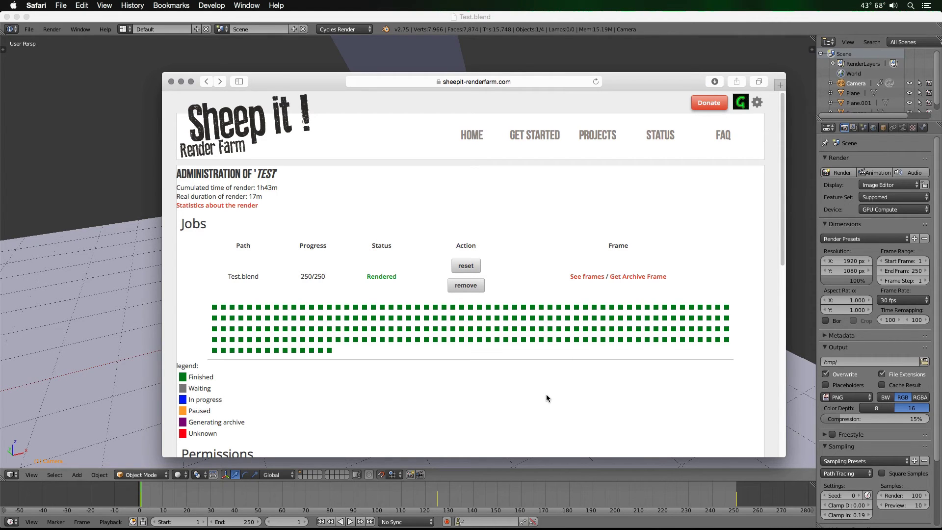
# Step: Remove the Test project from the render farm and confirm its deletion
pyautogui.scroll(-3, 462, 348)
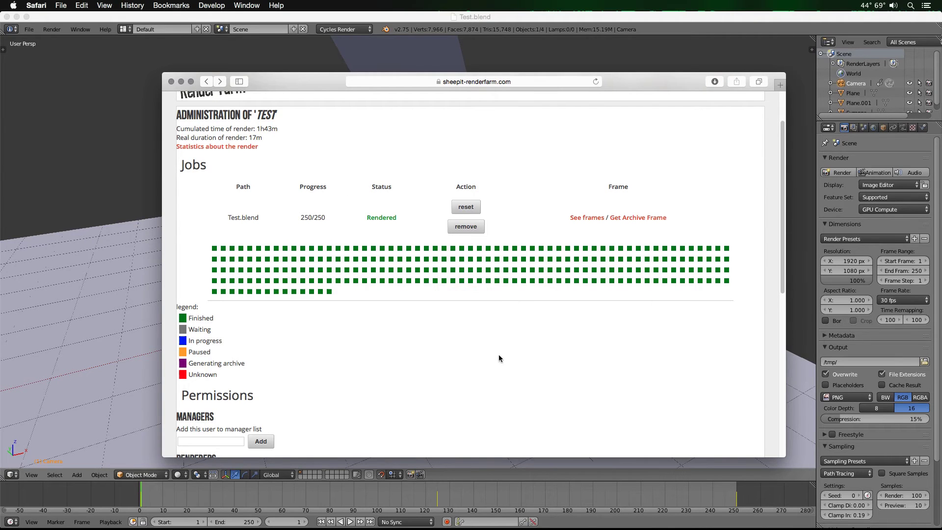
pyautogui.scroll(-2, 505, 352)
pyautogui.scroll(-3, 506, 352)
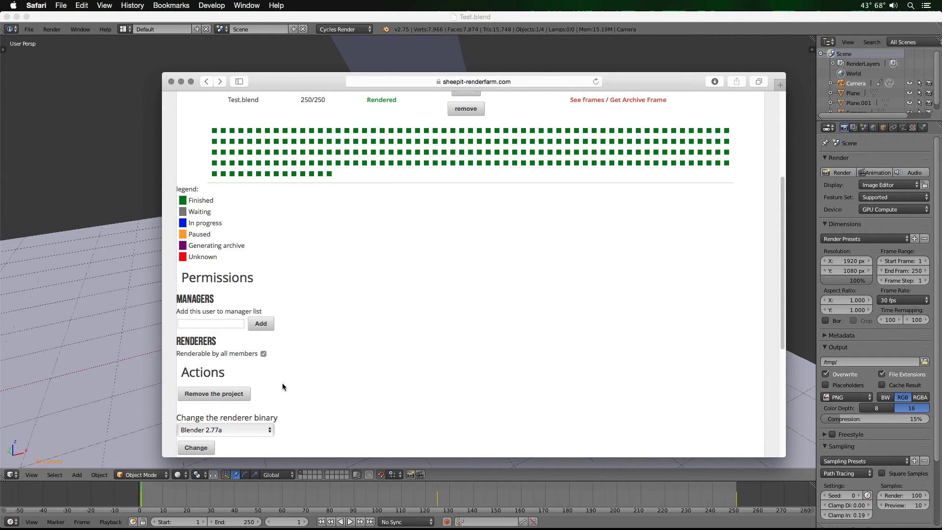
pyautogui.click(204, 396)
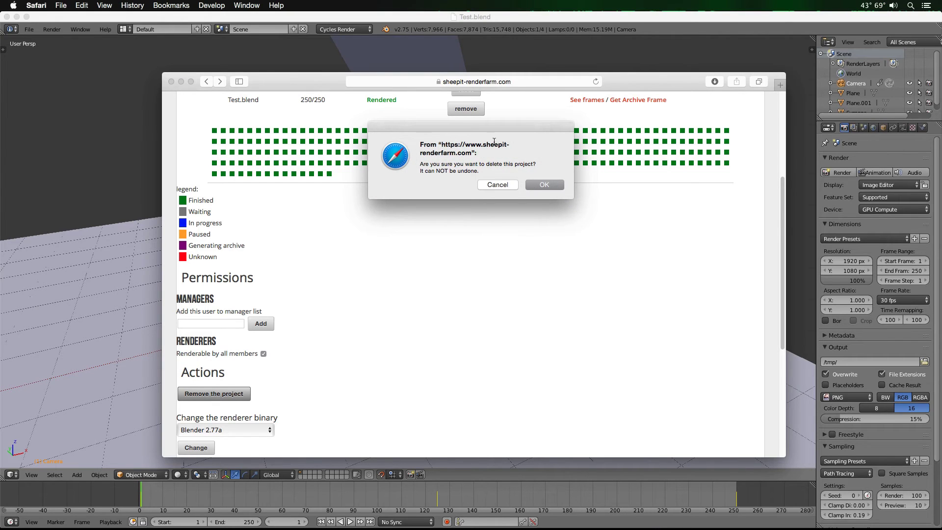
pyautogui.click(544, 185)
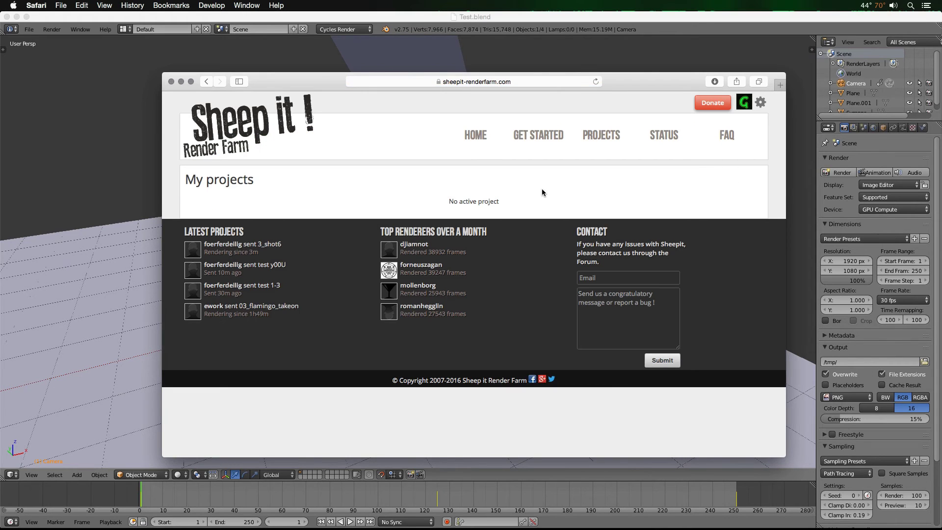
# Step: Close the Safari window, switch to Blender and change the screen layout to Video Editing
pyautogui.click(171, 82)
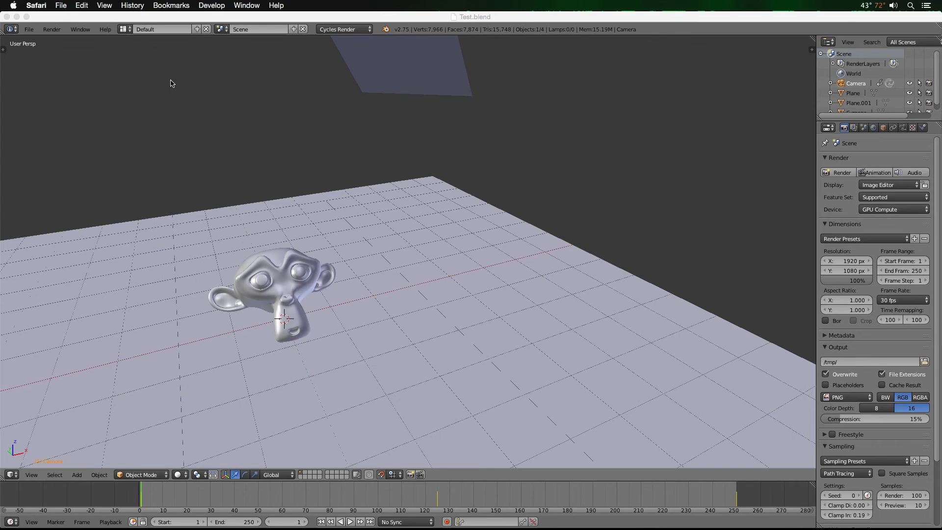
pyautogui.click(242, 16)
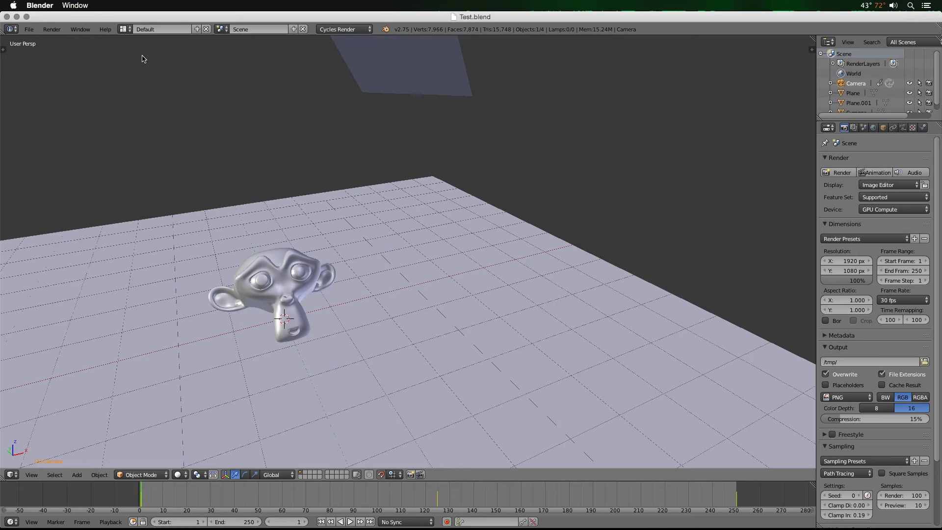
pyautogui.click(125, 29)
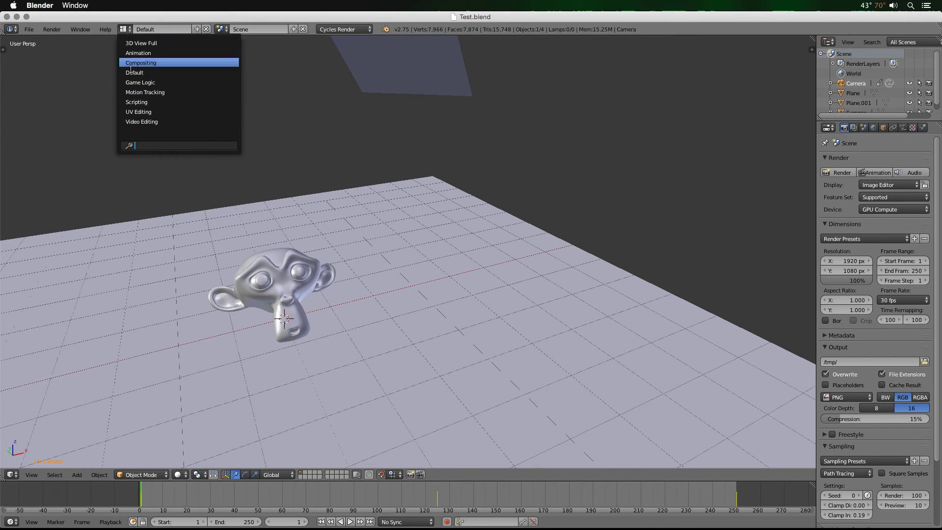
pyautogui.click(142, 122)
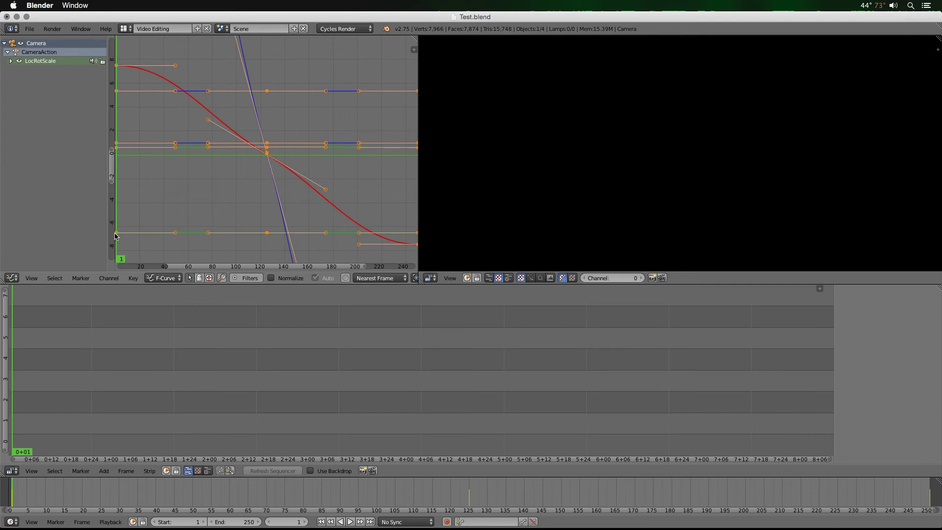
# Step: Turn the Graph Editor area into a File Browser, open the Downloads/Test folder, hide the sidebar and look over the PNG frames
pyautogui.click(12, 278)
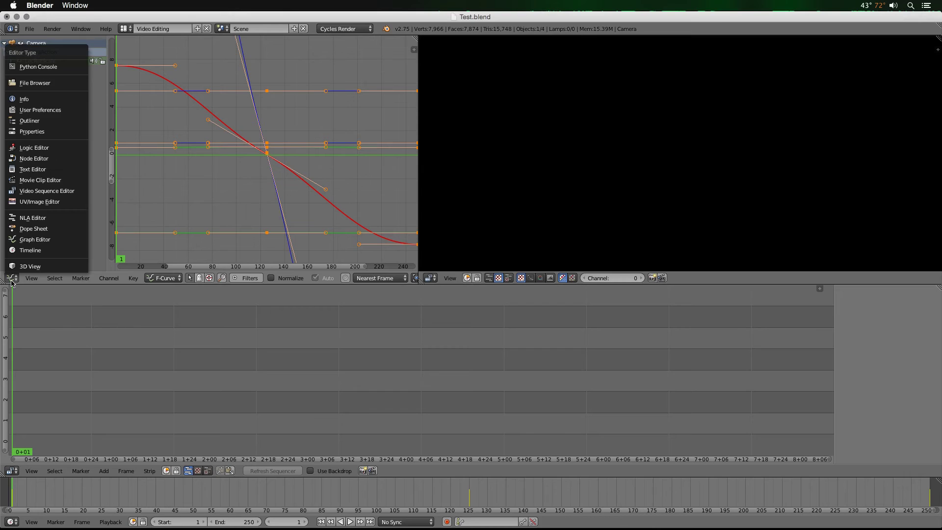
pyautogui.click(34, 83)
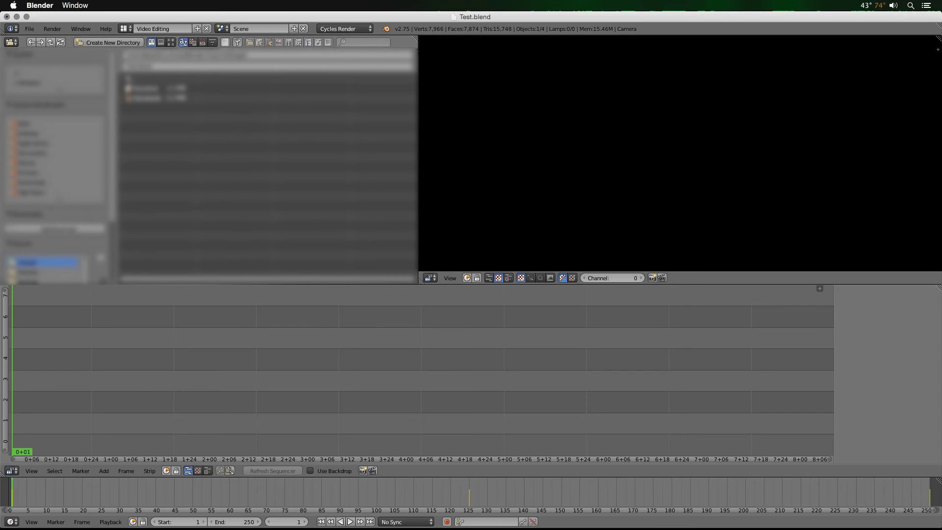
pyautogui.click(30, 182)
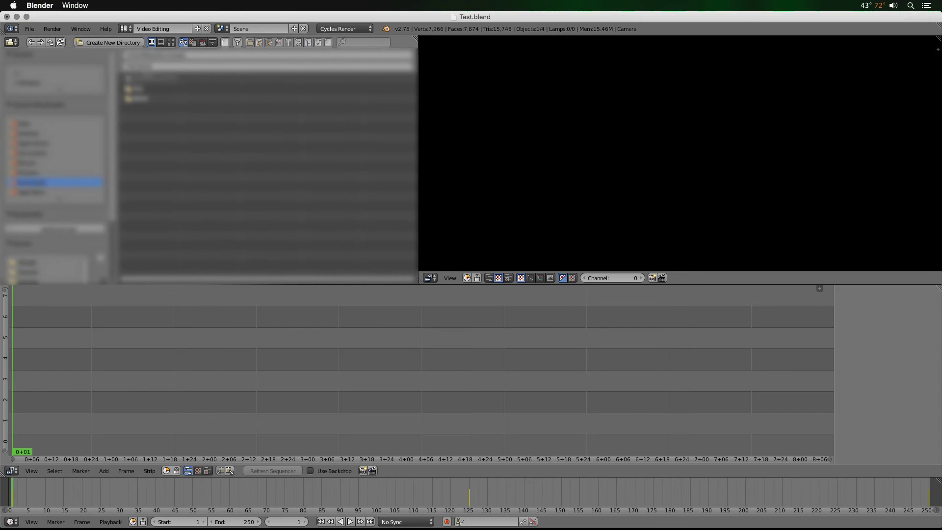
pyautogui.doubleClick(139, 89)
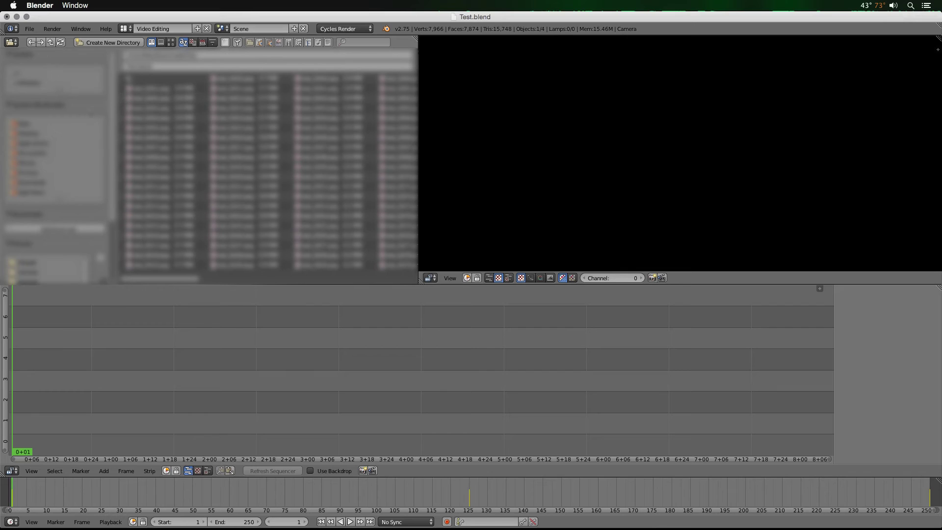
pyautogui.press('t')
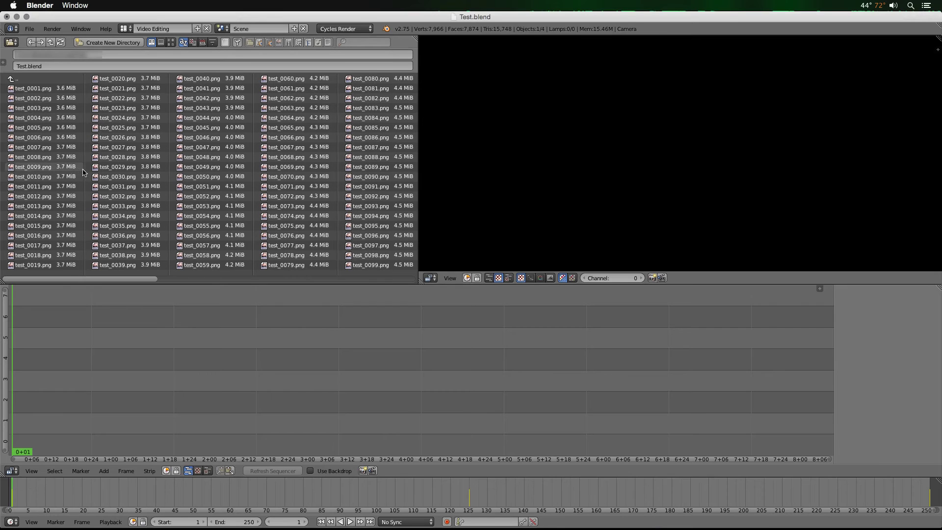
pyautogui.scroll(-5, 93, 147)
pyautogui.scroll(-5, 85, 170)
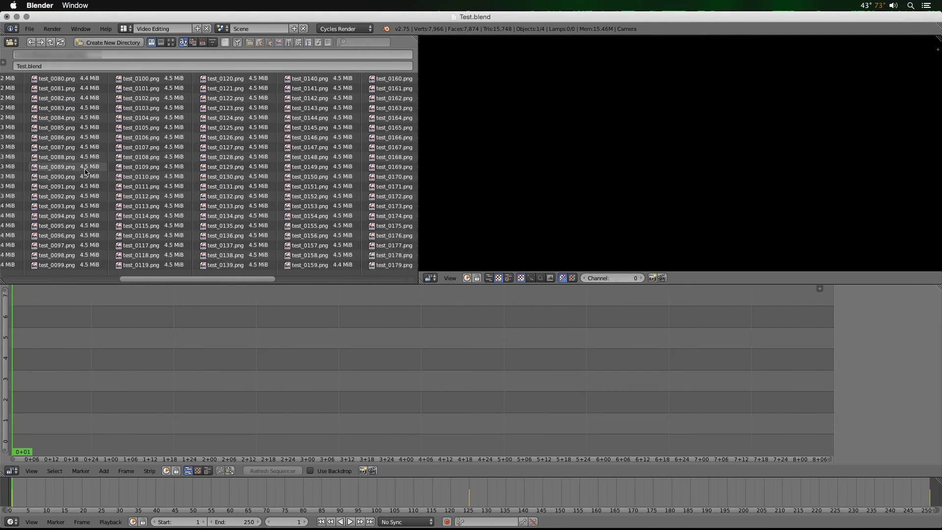
pyautogui.scroll(10, 241, 273)
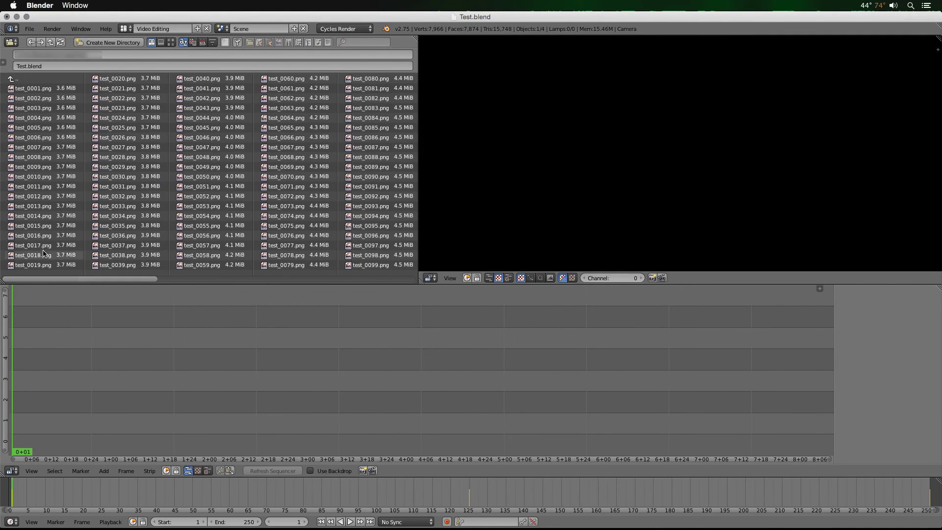
# Step: Add all the PNG frames from Downloads/Test to channel 1 of the sequencer as one image strip
pyautogui.click(102, 471)
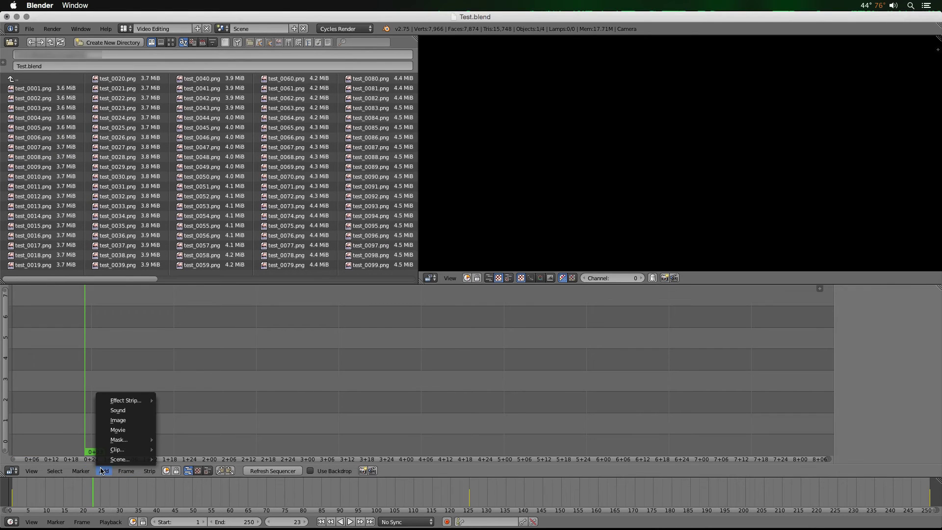
pyautogui.click(120, 420)
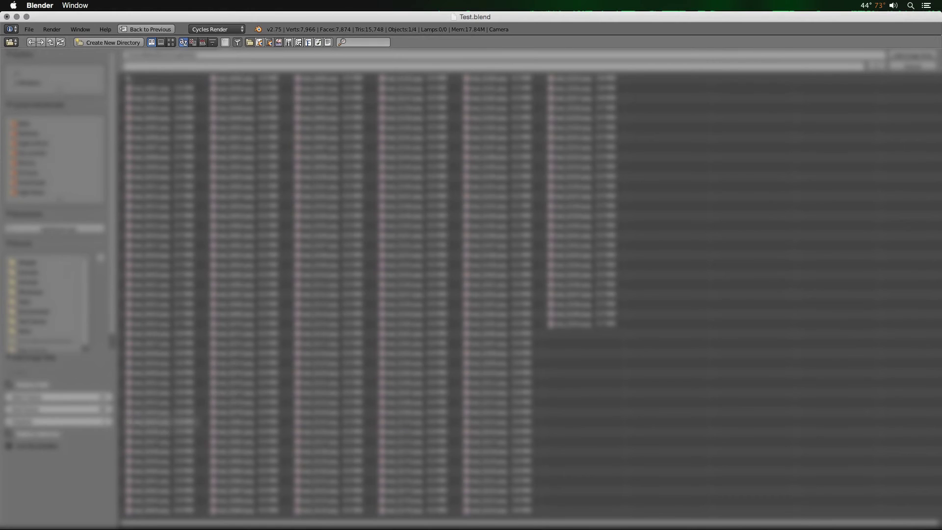
pyautogui.press('a')
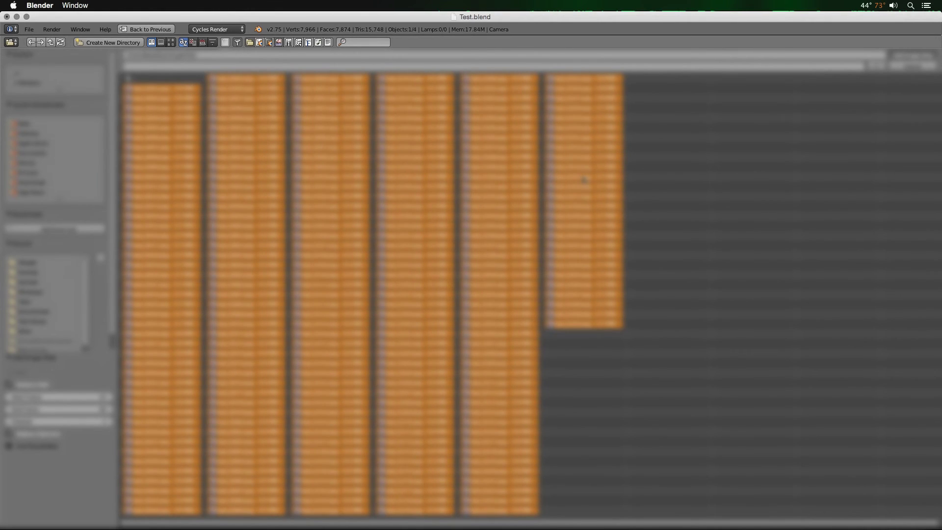
pyautogui.press('Return')
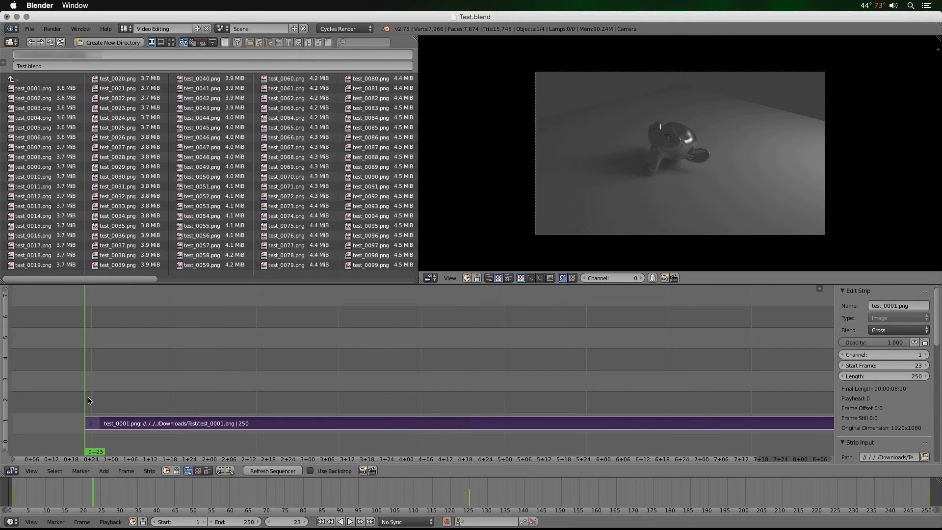
pyautogui.scroll(-3, 81, 399)
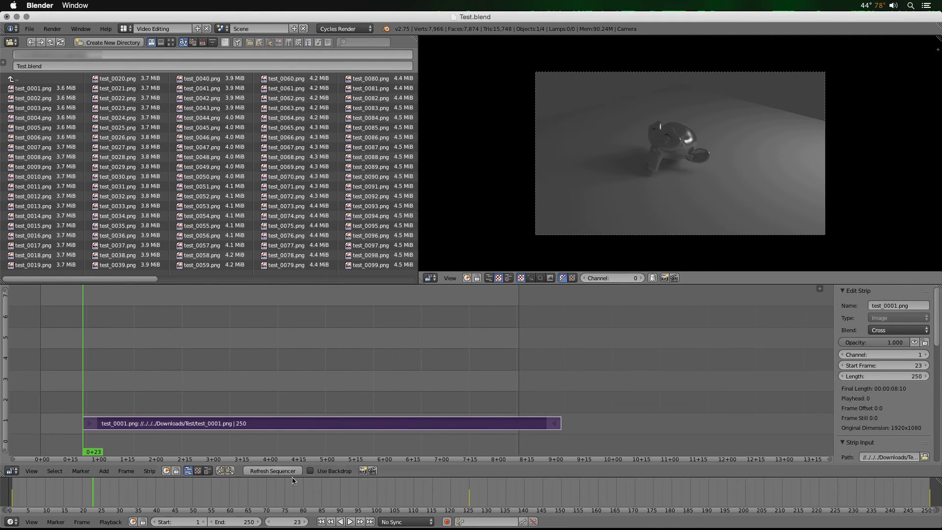
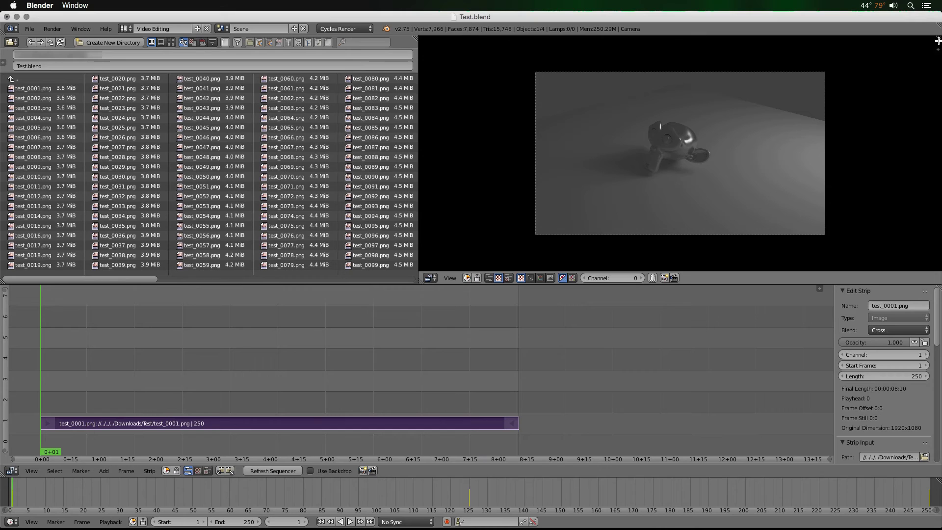
# Step: Split the video preview area, turn the new area into a Properties editor and widen it
pyautogui.moveTo(937, 37); pyautogui.dragTo(833, 75)
pyautogui.click(844, 277)
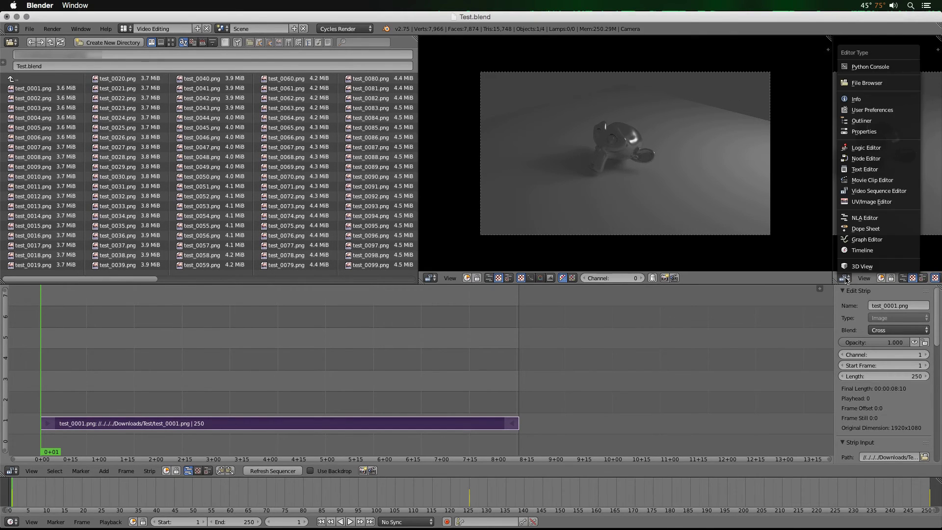
pyautogui.click(866, 131)
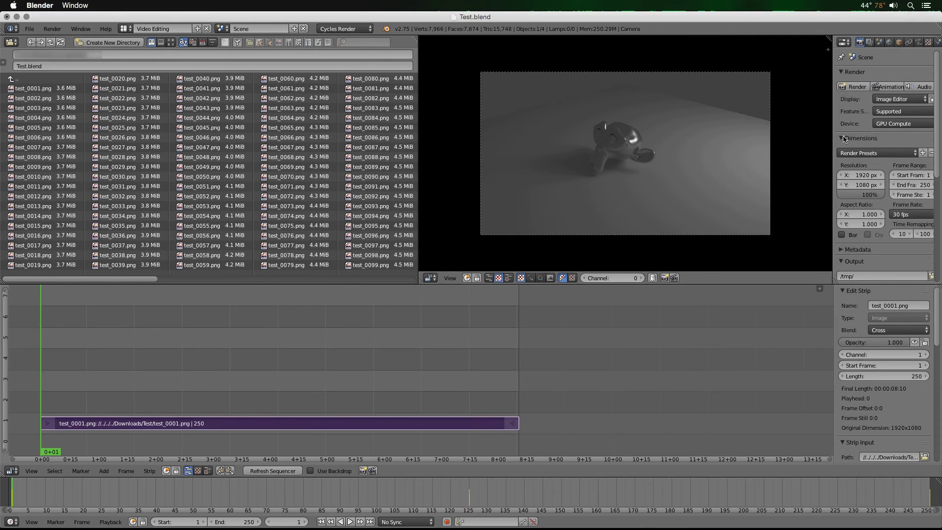
pyautogui.moveTo(834, 141); pyautogui.dragTo(767, 142)
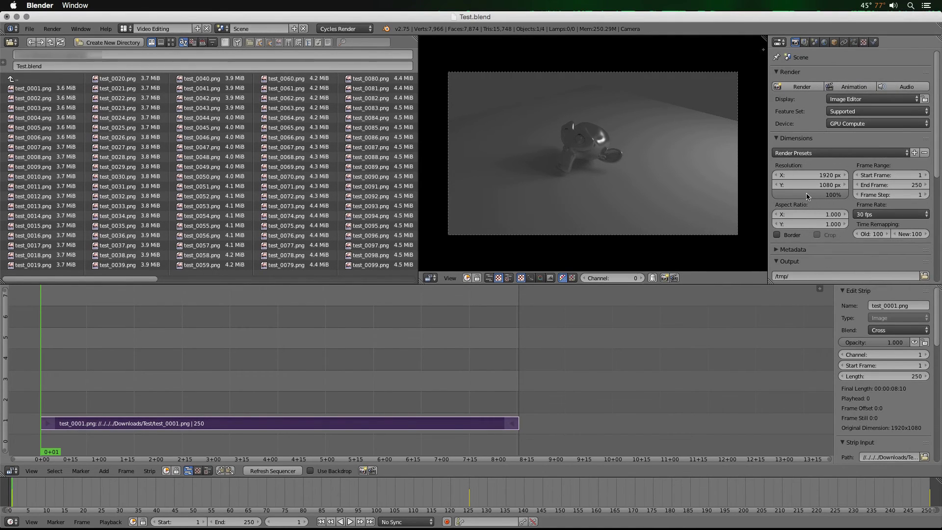
# Step: Set the render output file format to the MPEG movie type
pyautogui.scroll(-2, 811, 196)
pyautogui.scroll(-2, 810, 196)
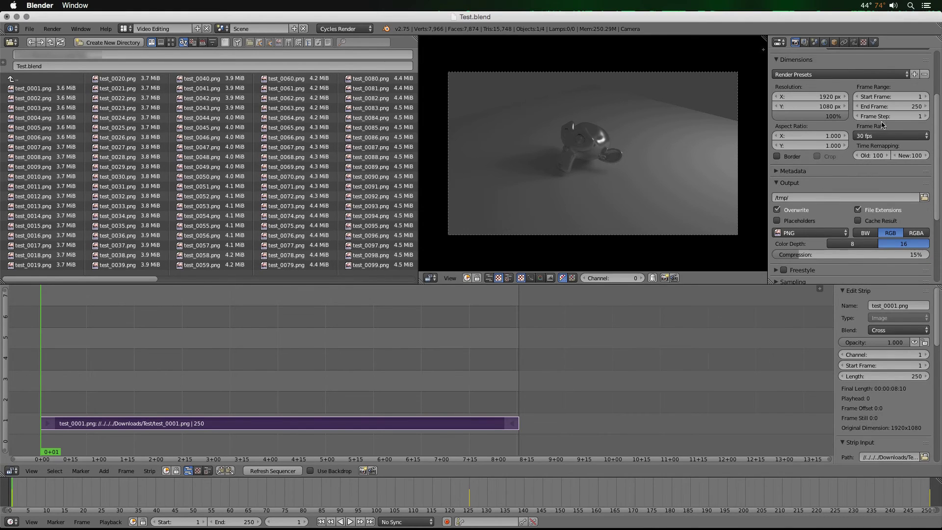
pyautogui.scroll(-2, 828, 188)
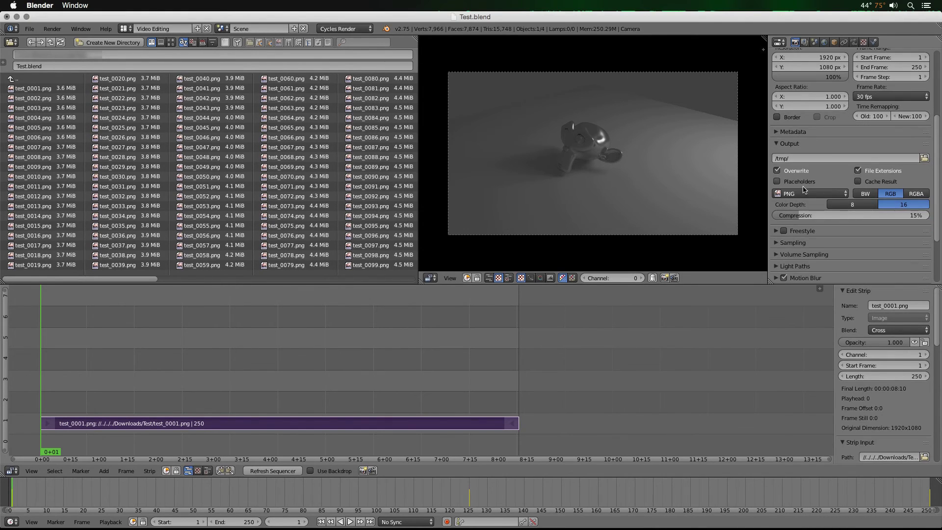
pyautogui.click(804, 194)
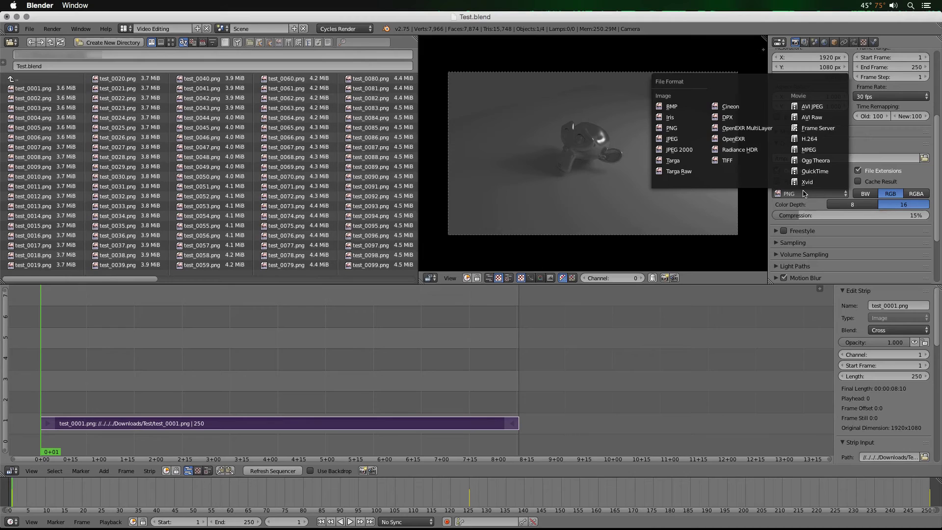
pyautogui.click(808, 150)
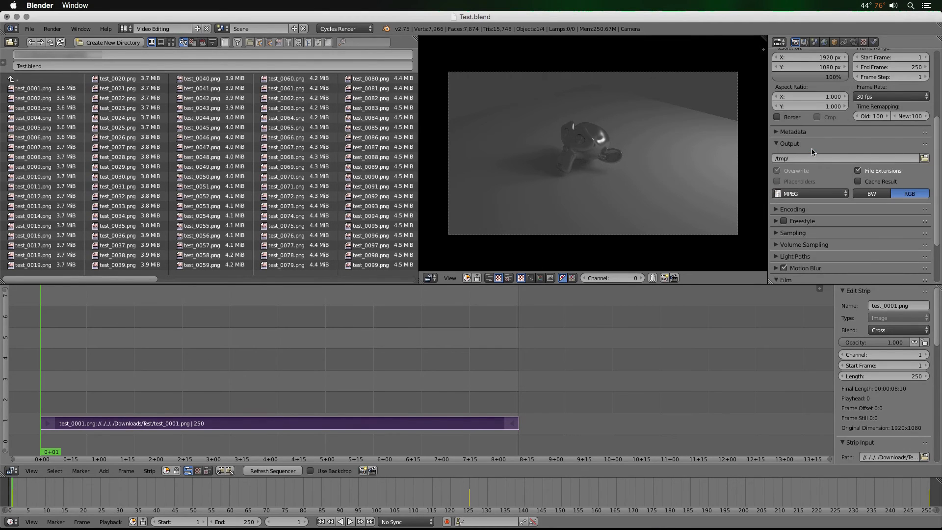
# Step: Expand the Encoding settings and set the container format to Quicktime with the H.264 codec
pyautogui.click(817, 210)
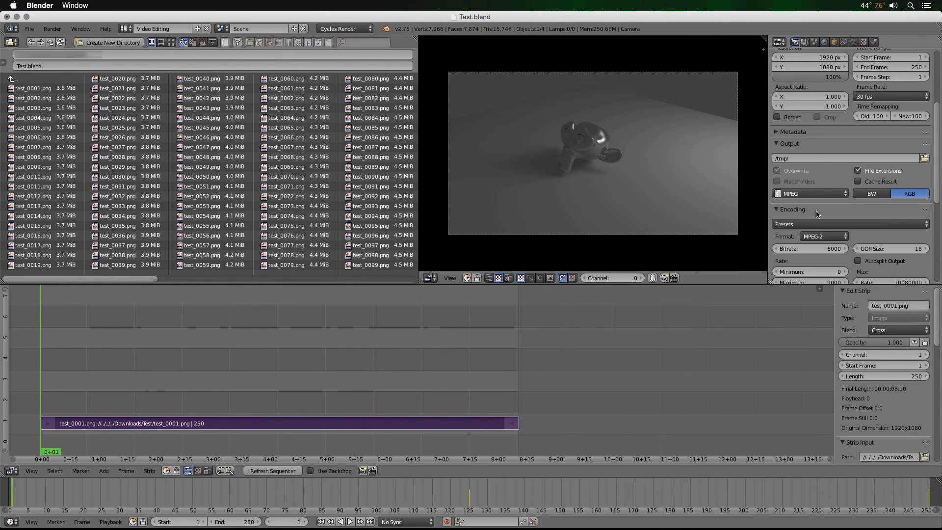
pyautogui.scroll(-3, 817, 214)
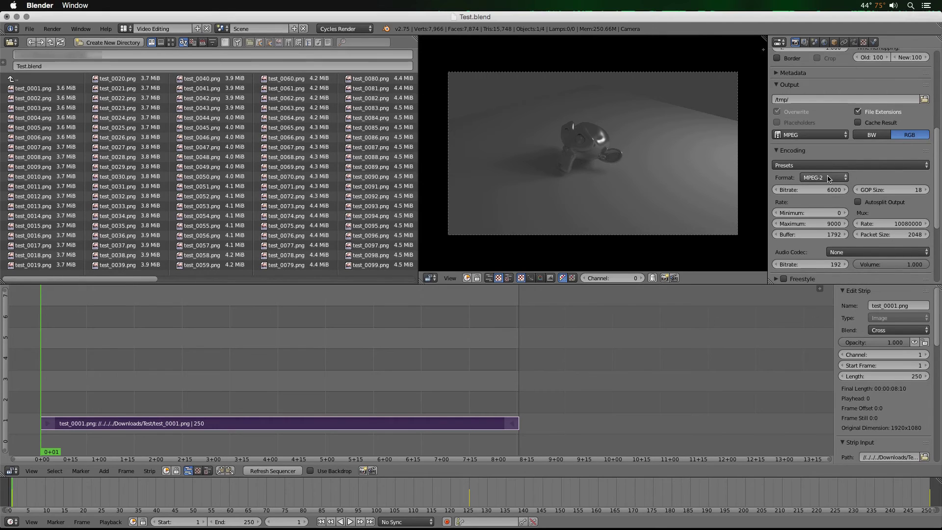
pyautogui.click(824, 178)
pyautogui.click(829, 123)
pyautogui.click(905, 178)
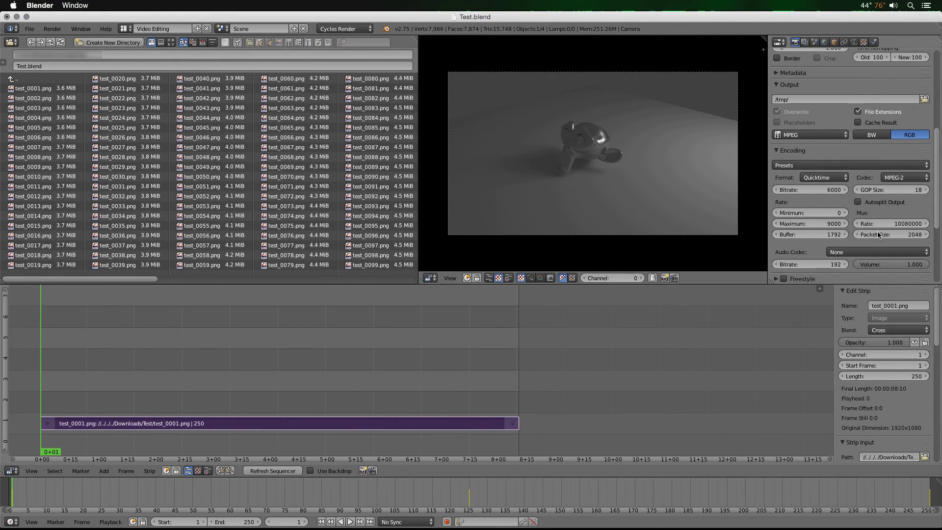
pyautogui.click(890, 178)
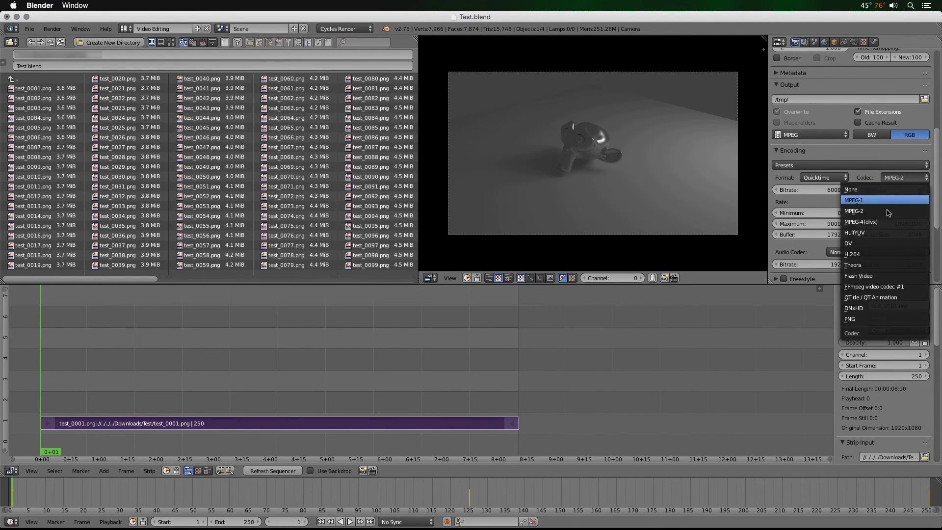
pyautogui.click(871, 254)
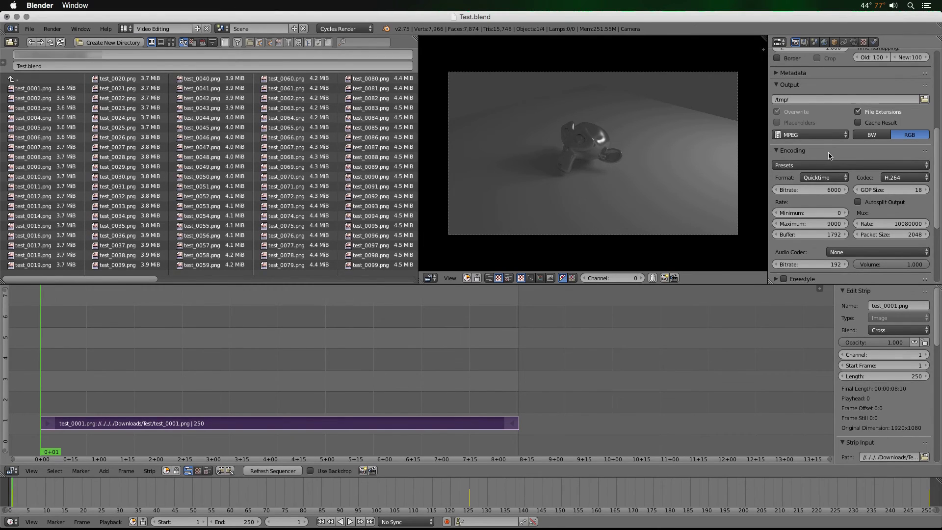
# Step: Set the video encoding bitrate to 3000 and check the audio codec setting
pyautogui.click(811, 188)
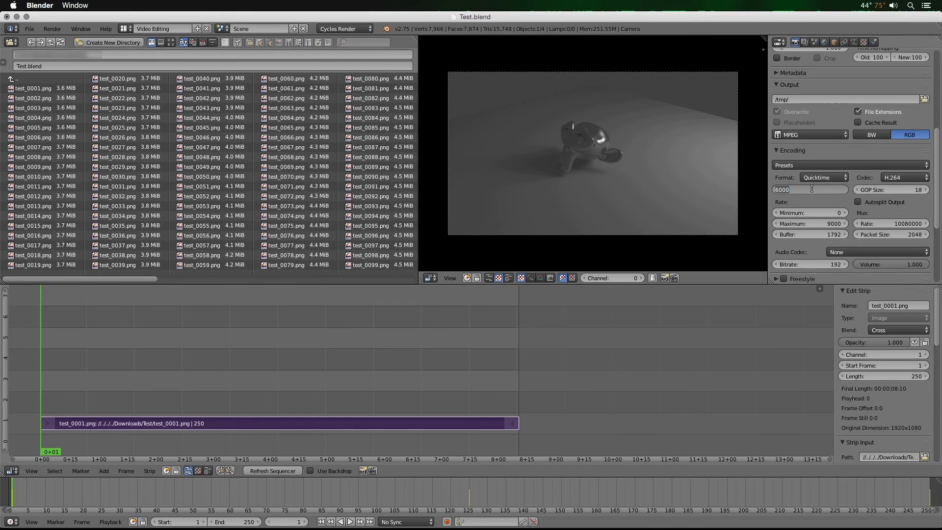
pyautogui.write('3000')
pyautogui.press('Return')
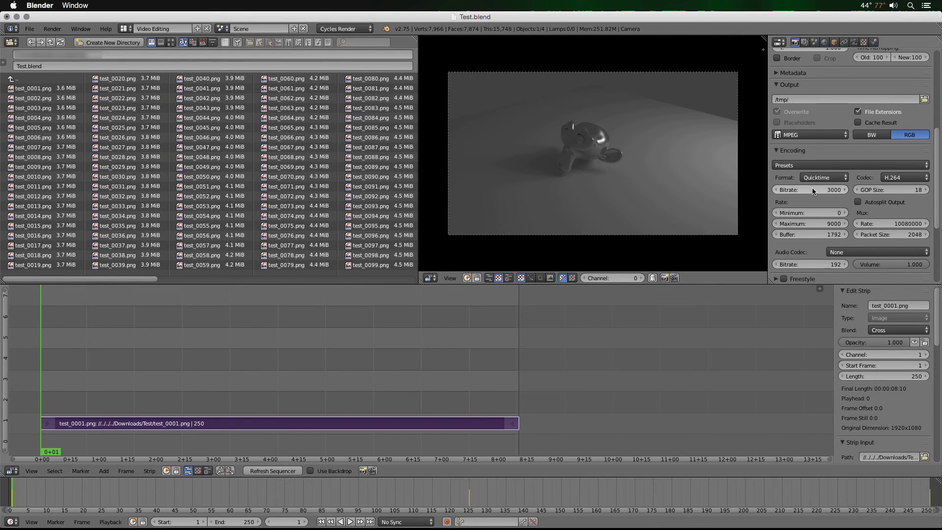
pyautogui.click(834, 251)
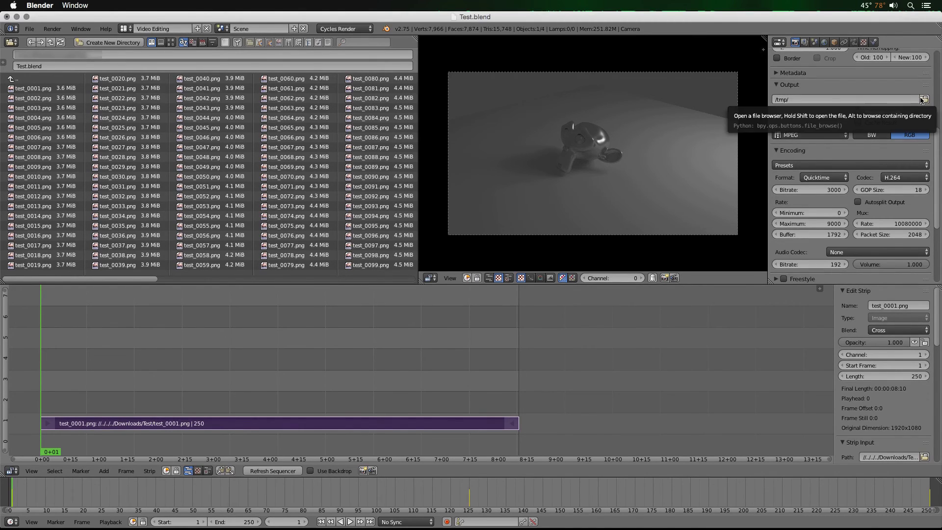
# Step: Collapse the Output settings and render the sequence as an animation over frames 1 to 250
pyautogui.scroll(8, 846, 120)
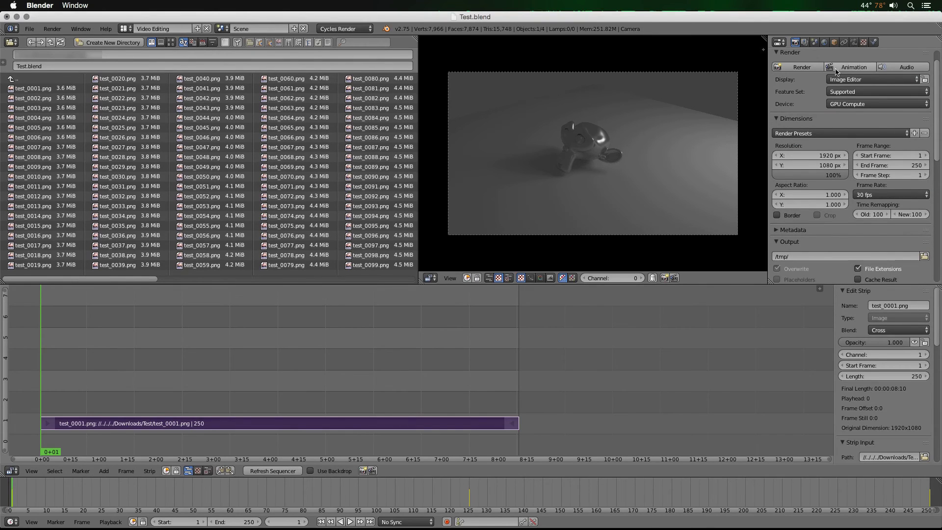
pyautogui.scroll(-5, 920, 157)
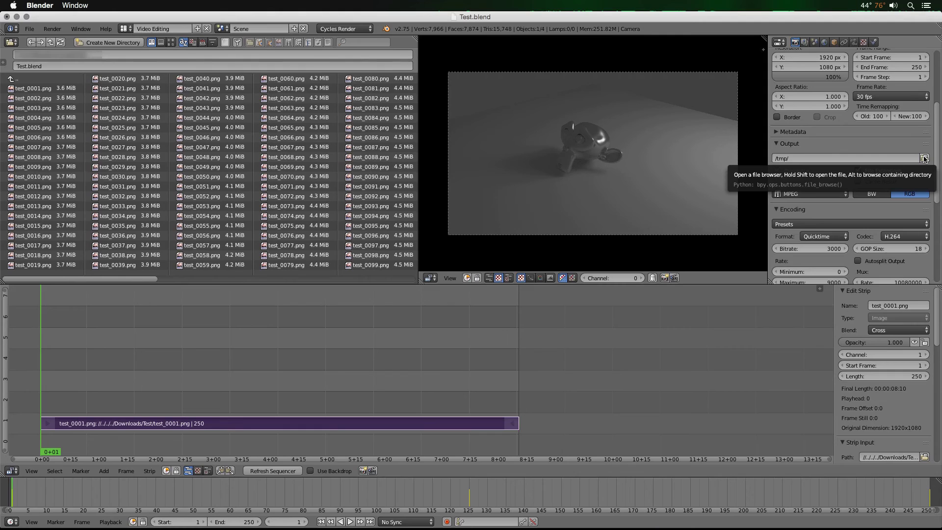
pyautogui.scroll(6, 863, 113)
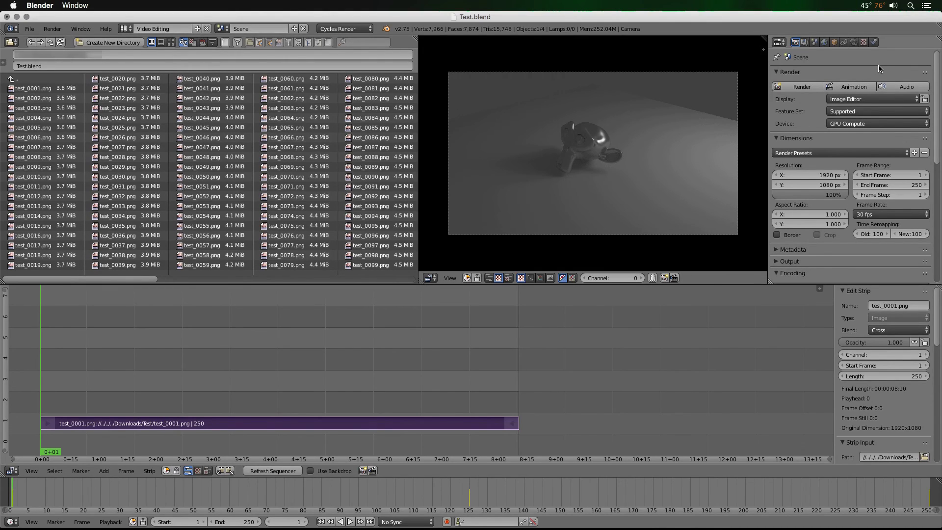
pyautogui.click(846, 84)
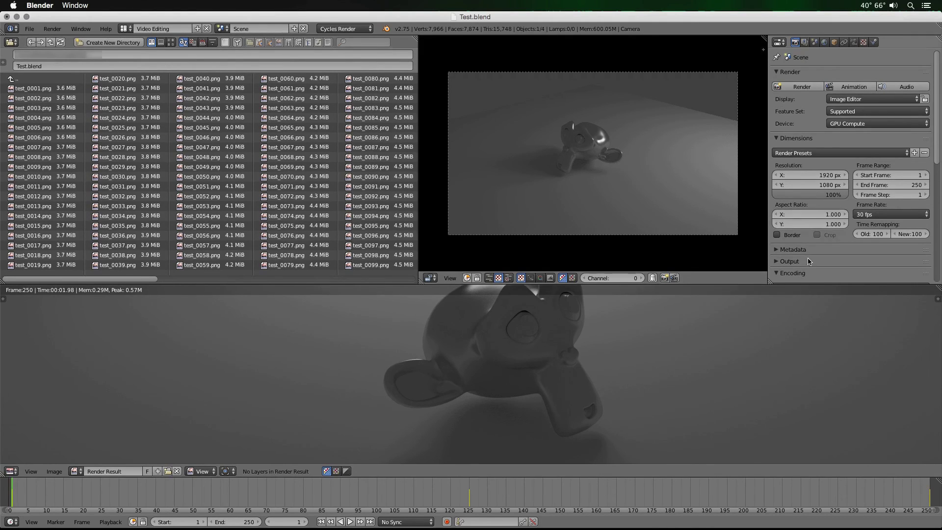
# Step: Switch to QuickTime Player and move the playback of Test0001-0250.mov to about the 5-second mark
pyautogui.scroll(-12, 807, 261)
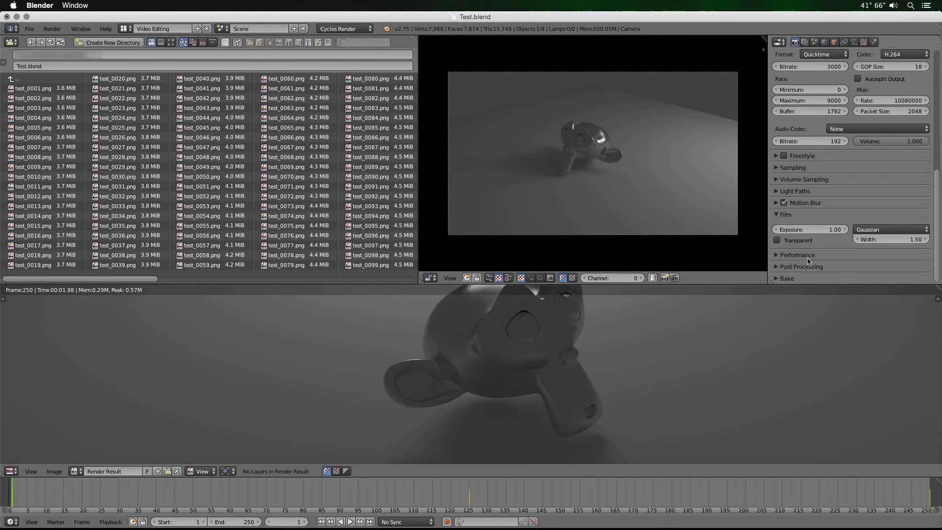
pyautogui.scroll(12, 808, 261)
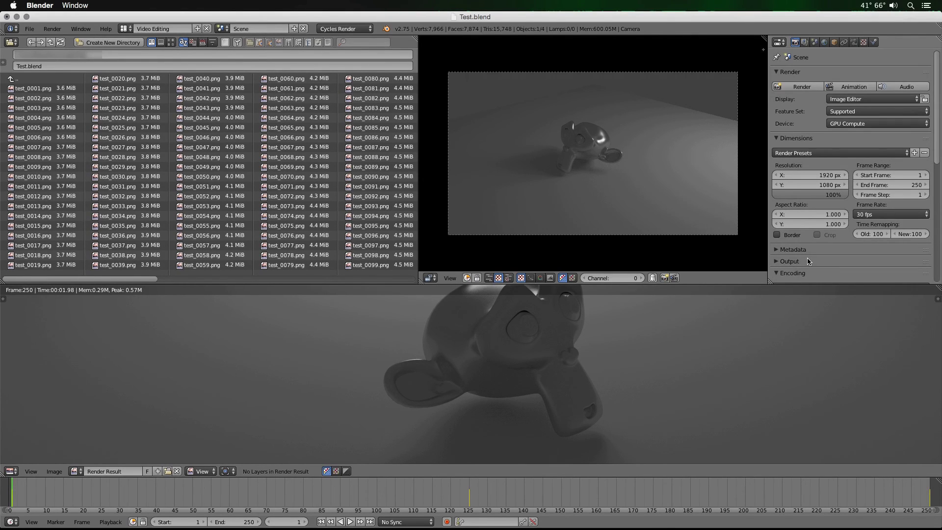
pyautogui.press('super+Tab')
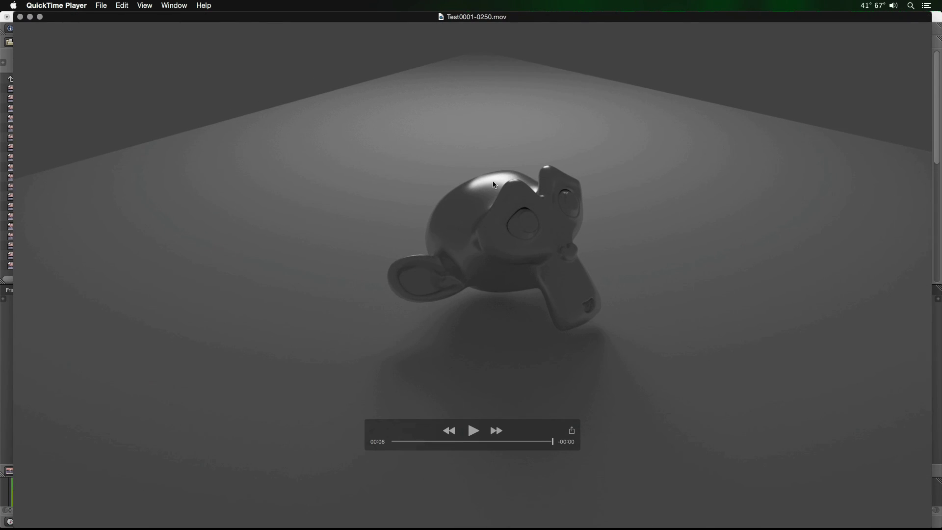
pyautogui.click(495, 443)
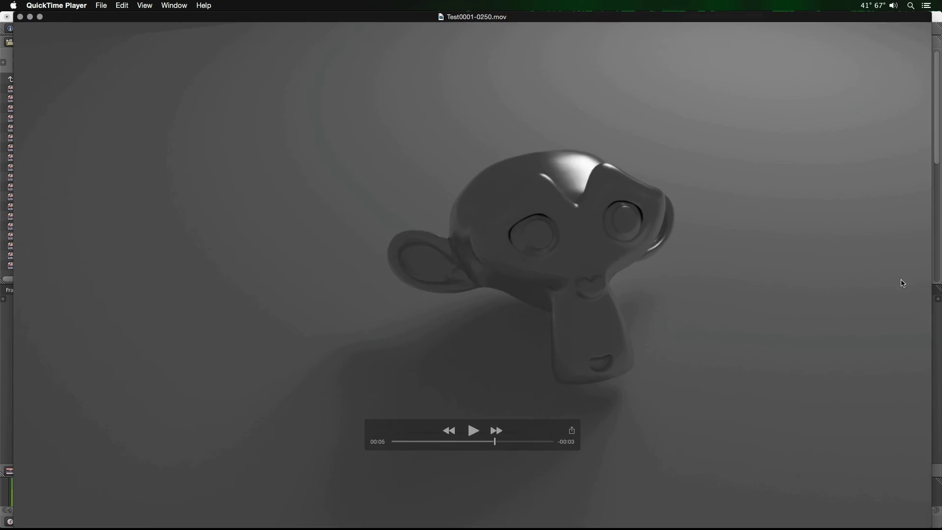